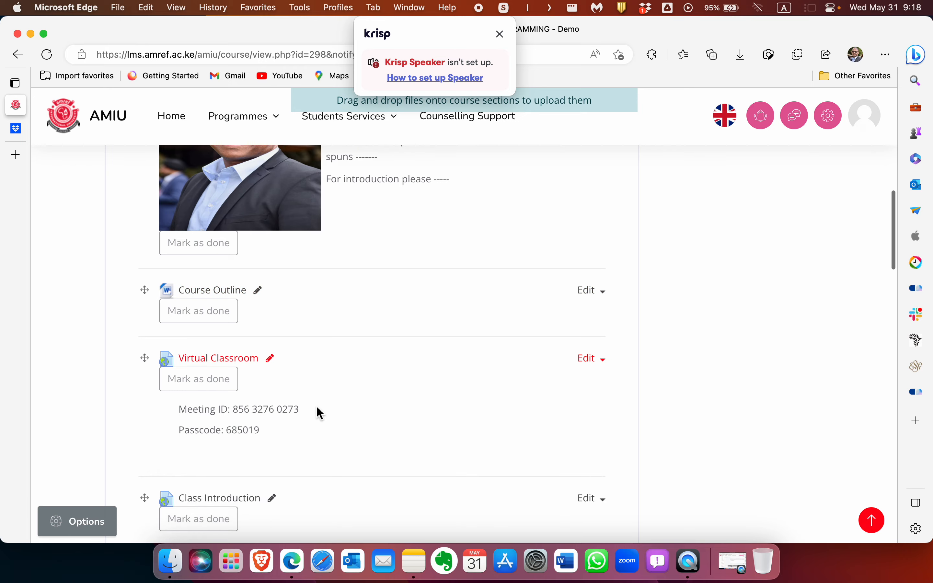
- Dismiss the Krisp notification and expand the Decision Making and Branching topic in the course
{"action": "left_click", "coordinate": [500, 34]}
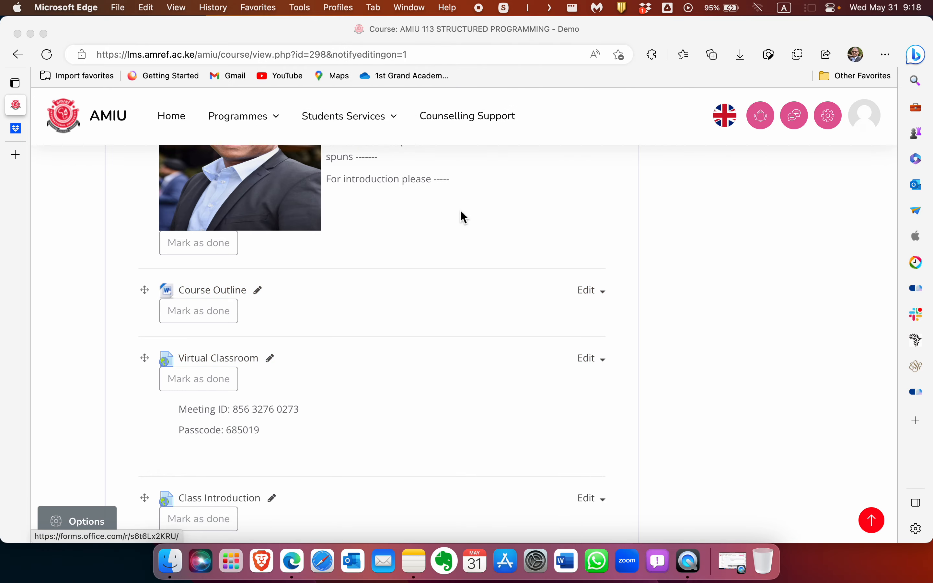
{"action": "scroll", "coordinate": [397, 314], "scroll_direction": "down", "scroll_amount": 15}
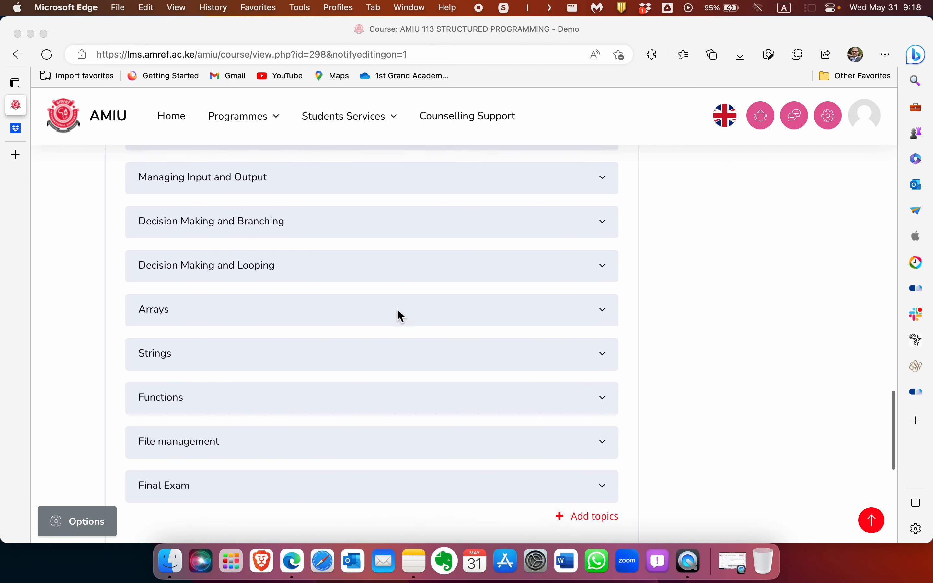
{"action": "scroll", "coordinate": [398, 314], "scroll_direction": "up", "scroll_amount": 3}
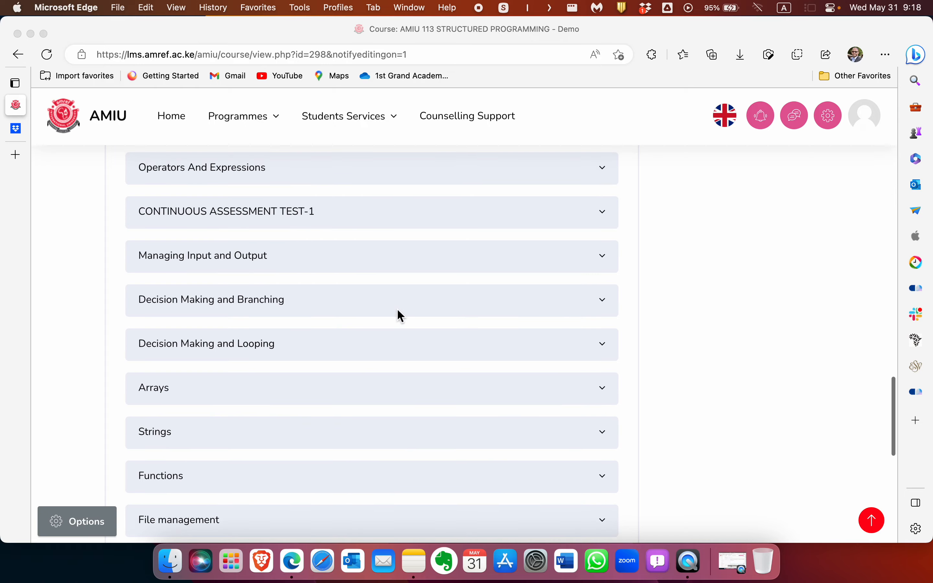
{"action": "left_click", "coordinate": [196, 301]}
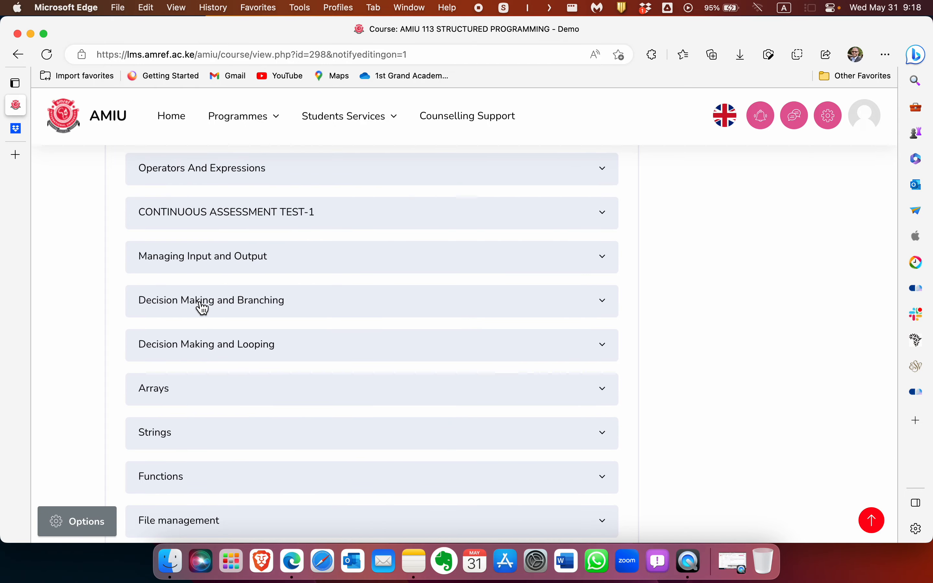
{"action": "left_click", "coordinate": [203, 305]}
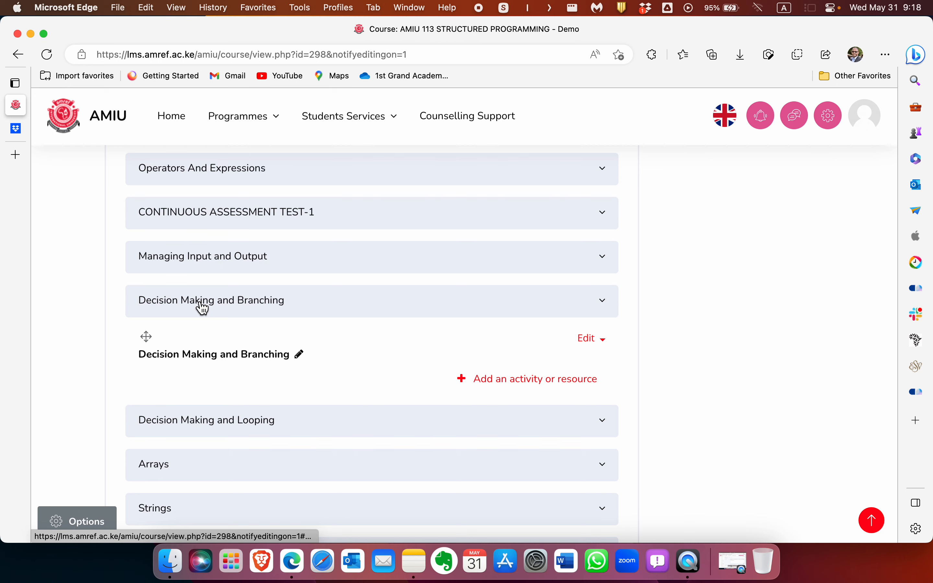
- Add a Forum activity to the Decision Making and Branching topic and name it "Discussion Question #1"
{"action": "left_click", "coordinate": [492, 380]}
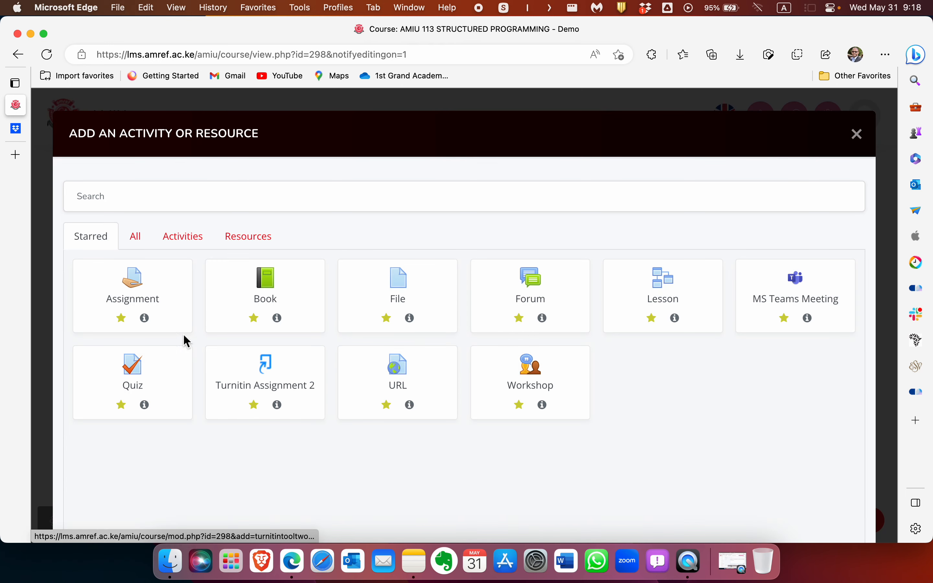
{"action": "left_click", "coordinate": [137, 239]}
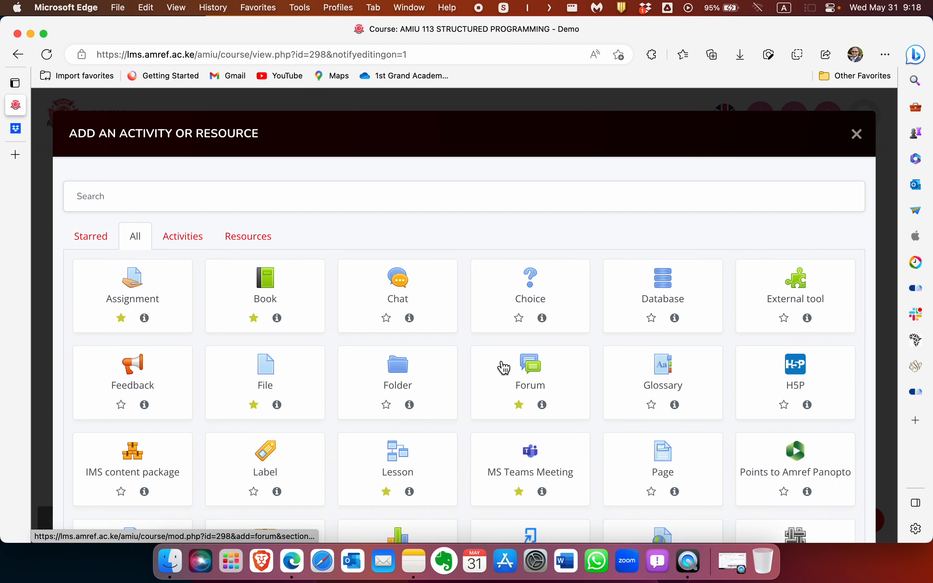
{"action": "left_click", "coordinate": [91, 243]}
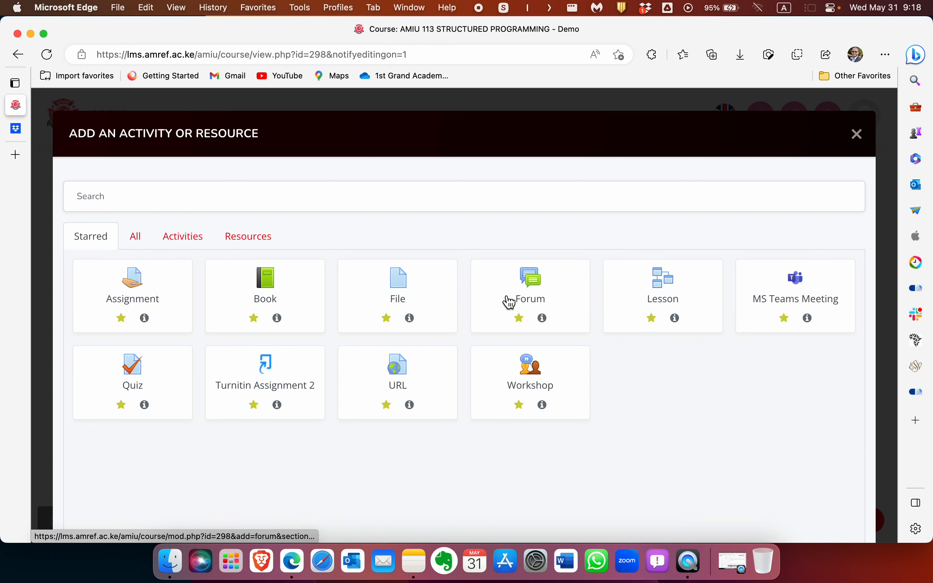
{"action": "left_click", "coordinate": [535, 286]}
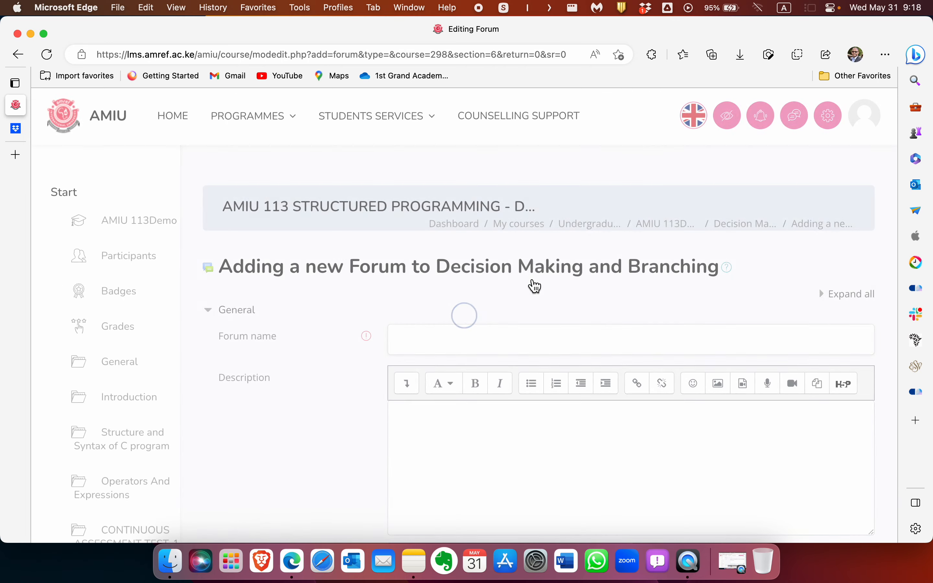
{"action": "left_click", "coordinate": [407, 338]}
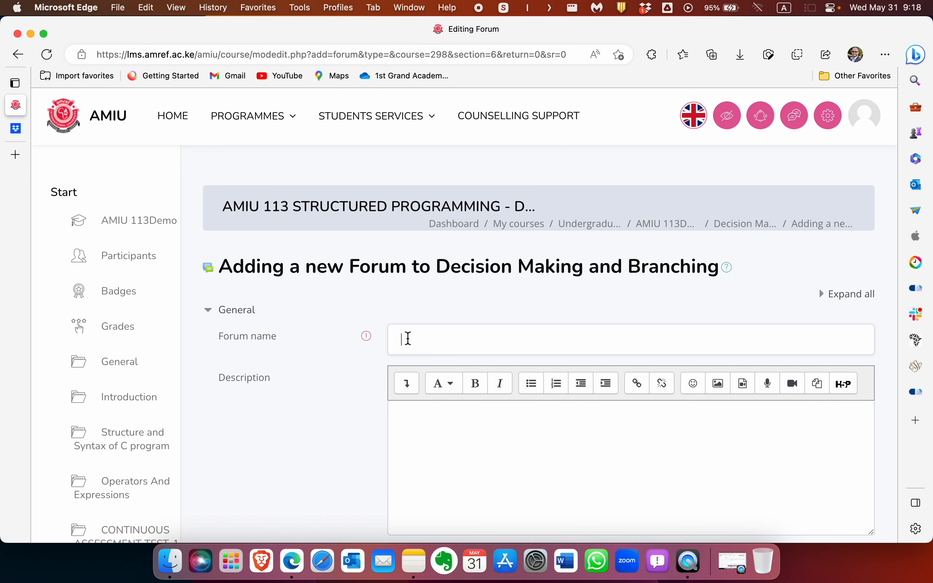
{"action": "type", "text": "Discussion Question #1"}
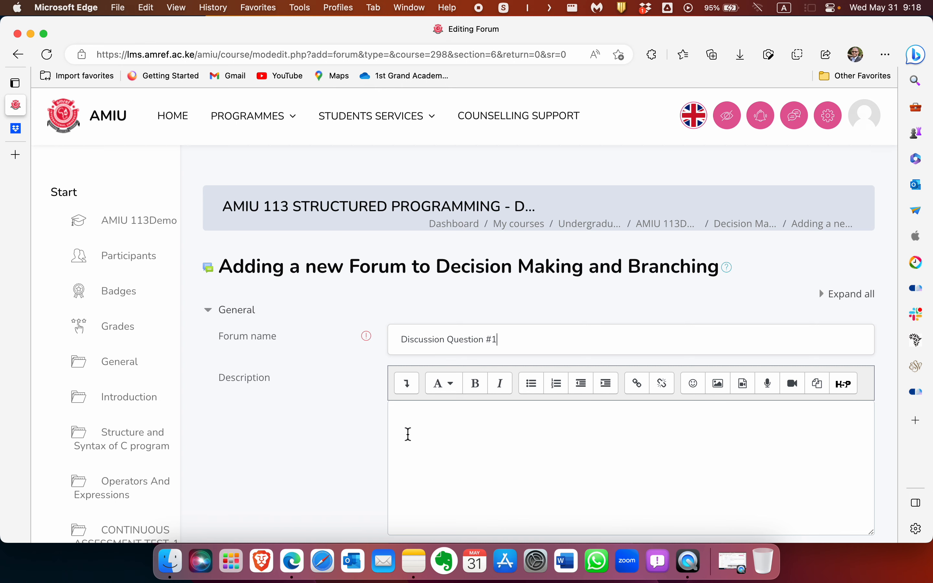
- Enter the forum description "Instruction" followed by a second line, "This assignment is meant for group work."
{"action": "scroll", "coordinate": [407, 434], "scroll_direction": "down", "scroll_amount": 4}
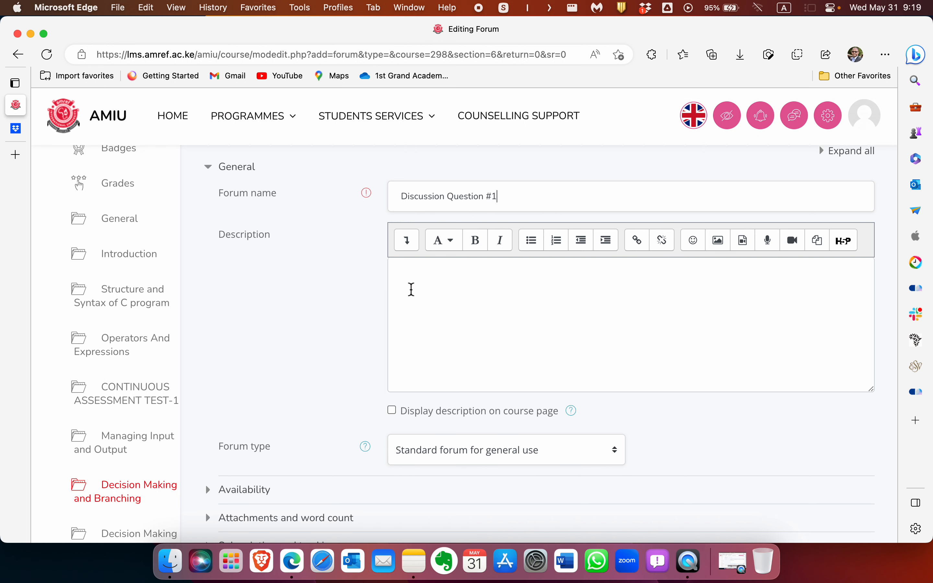
{"action": "left_click", "coordinate": [415, 274]}
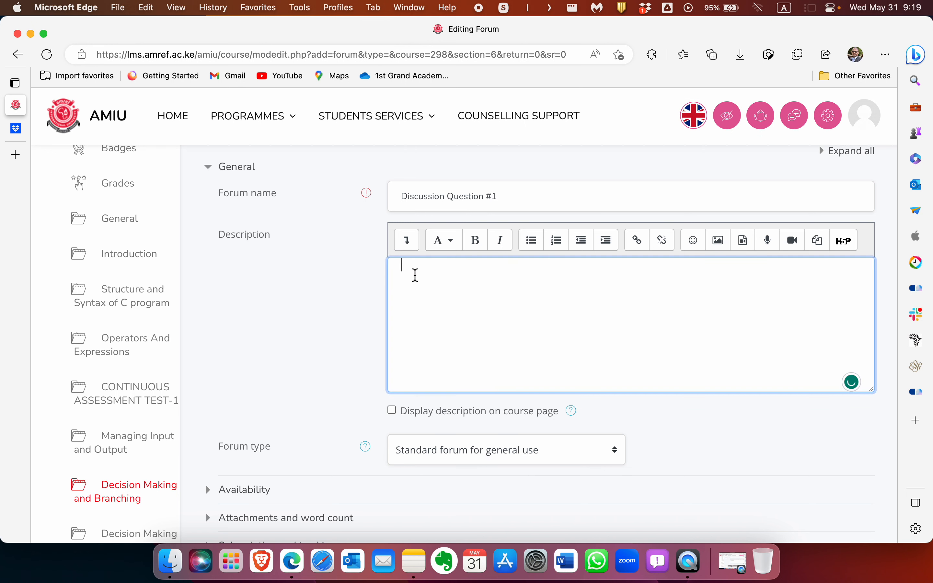
{"action": "type", "text": "This assign"}
{"action": "key", "text": "BackSpace"}
{"action": "key", "text": "BackSpace"}
{"action": "key", "text": "BackSpace"}
{"action": "key", "text": "BackSpace"}
{"action": "key", "text": "BackSpace"}
{"action": "key", "text": "BackSpace"}
{"action": "key", "text": "BackSpace"}
{"action": "key", "text": "BackSpace"}
{"action": "type", "text": "Instruction This assignmen"}
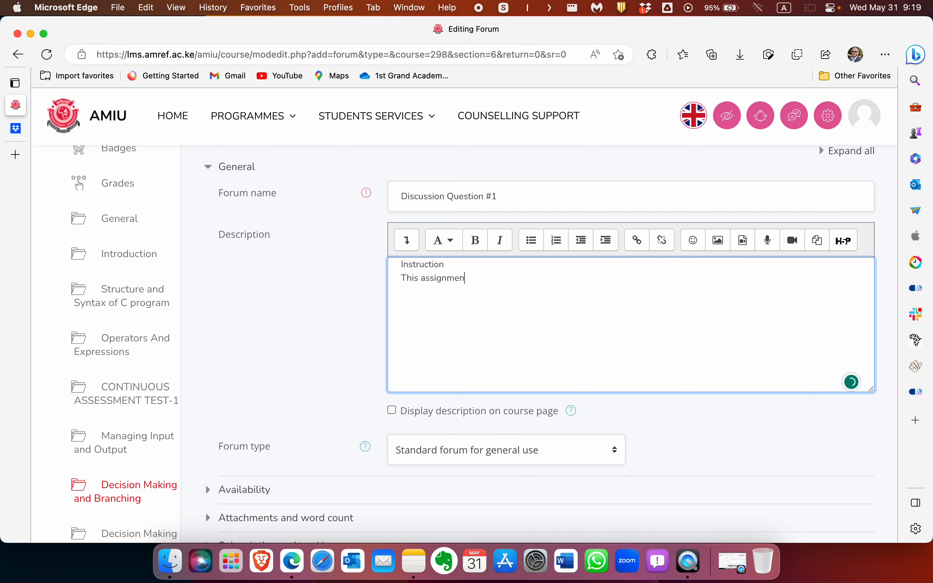
{"action": "type", "text": "t is meant for group work."}
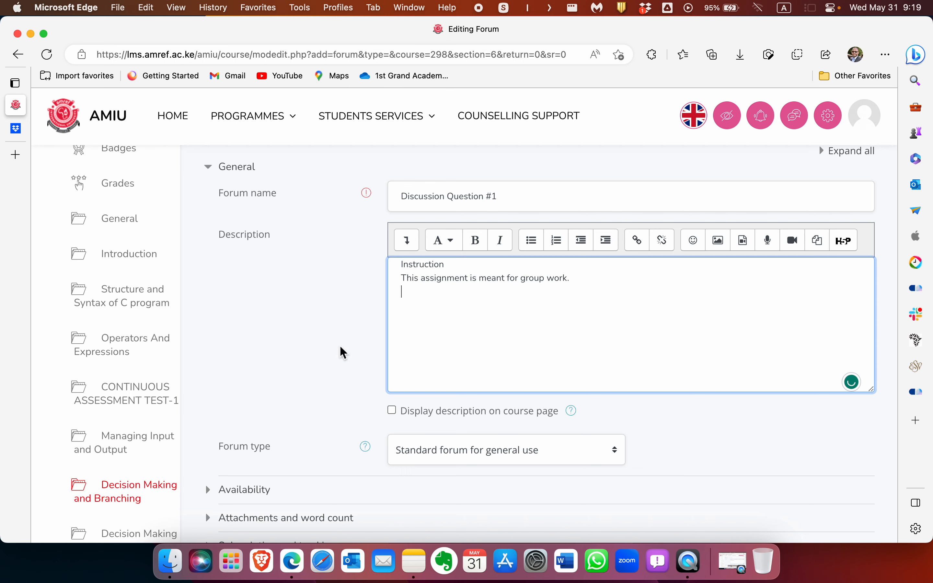
- Display the description on the course page and set the forum type to Standard forum displayed in a blog-like format
{"action": "left_click", "coordinate": [391, 410]}
{"action": "scroll", "coordinate": [322, 387], "scroll_direction": "down", "scroll_amount": 5}
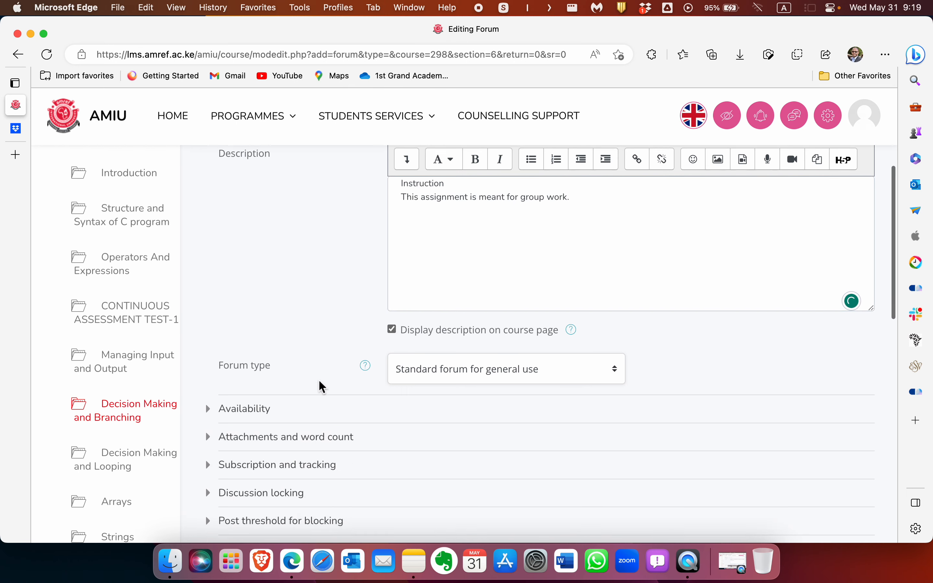
{"action": "scroll", "coordinate": [265, 300], "scroll_direction": "down", "scroll_amount": 3}
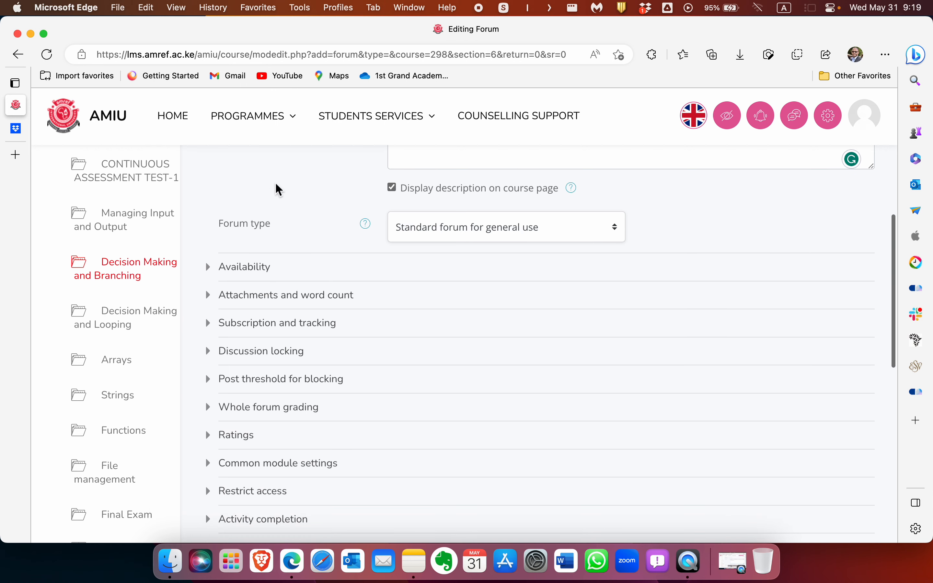
{"action": "left_click", "coordinate": [457, 228]}
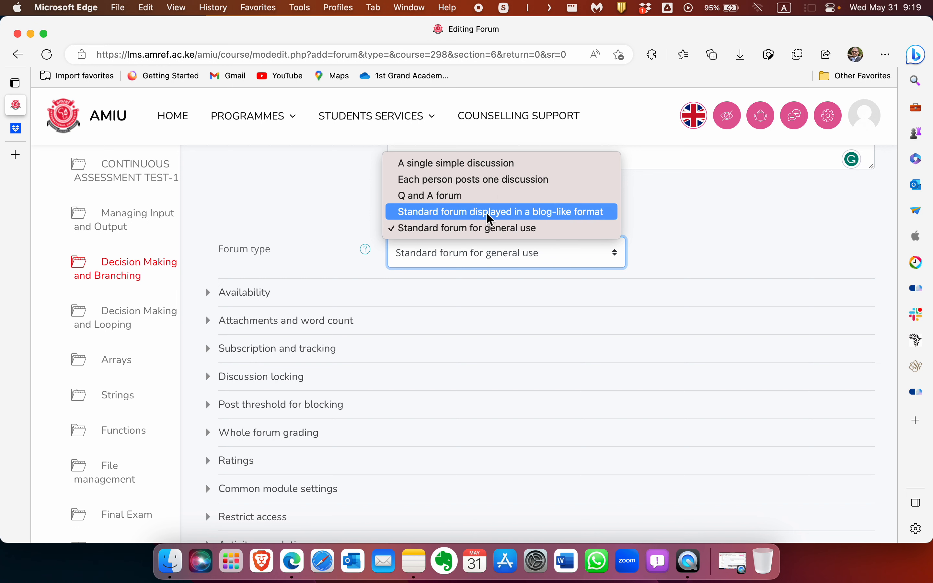
{"action": "left_click", "coordinate": [453, 213]}
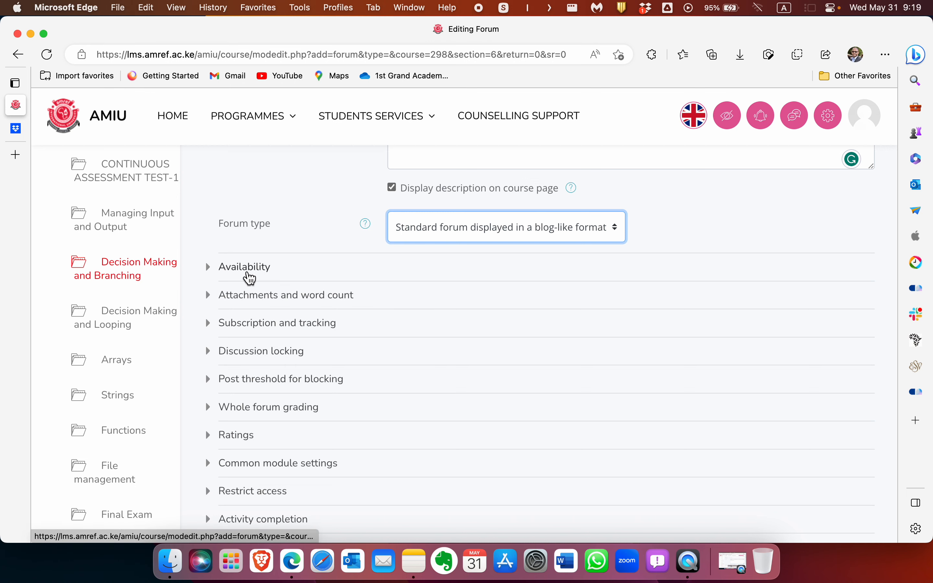
- Enable the forum's due date and cut-off date, and set the due date to 7 June 2023
{"action": "left_click", "coordinate": [249, 275]}
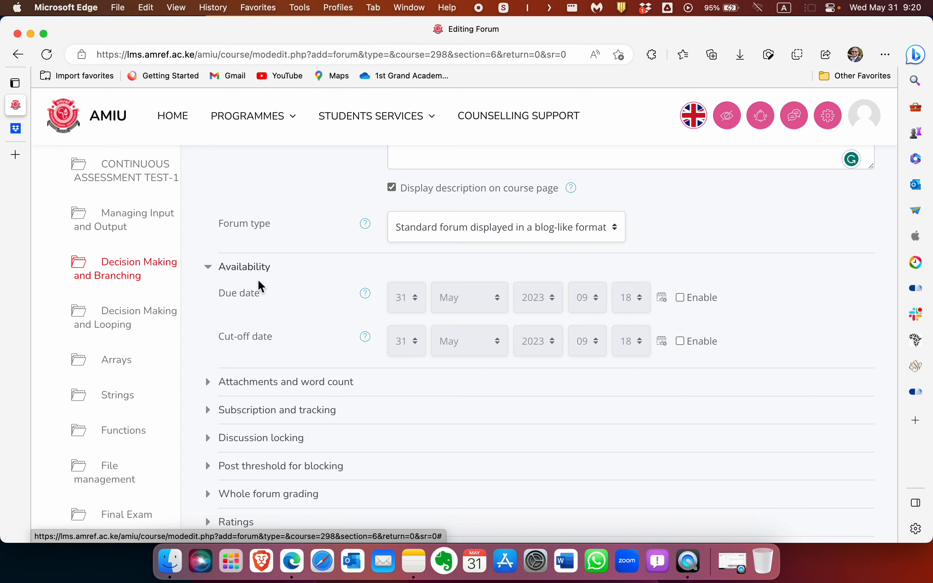
{"action": "left_click", "coordinate": [680, 297]}
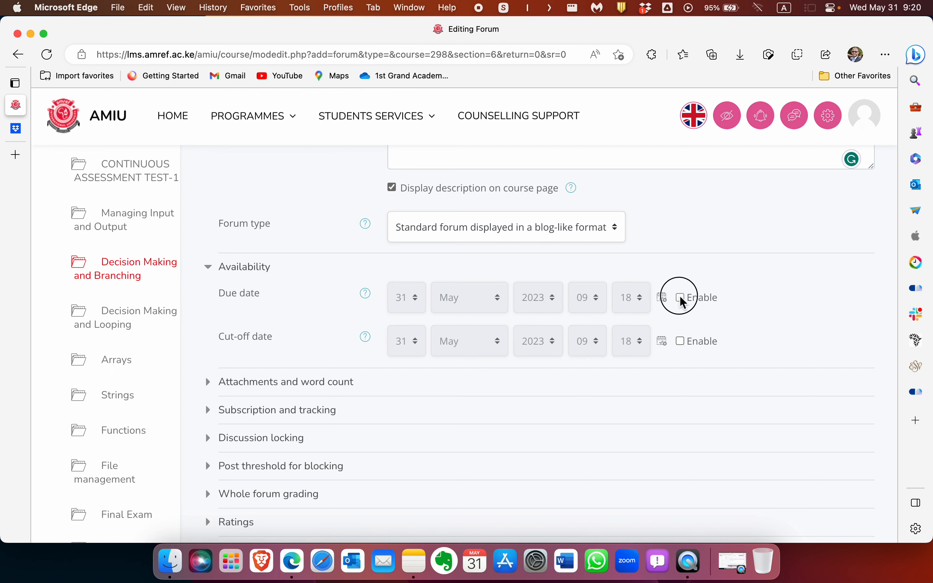
{"action": "left_click", "coordinate": [680, 342]}
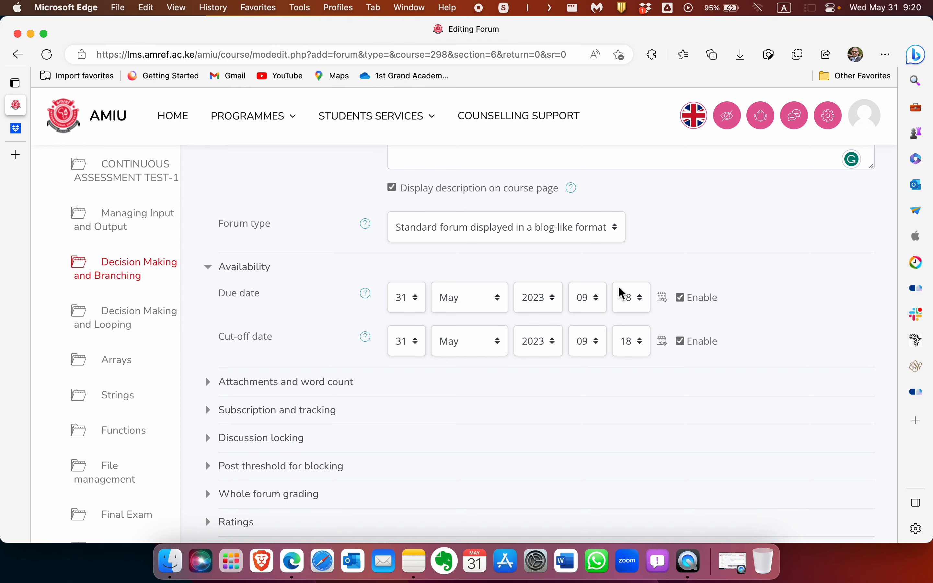
{"action": "left_click", "coordinate": [666, 304]}
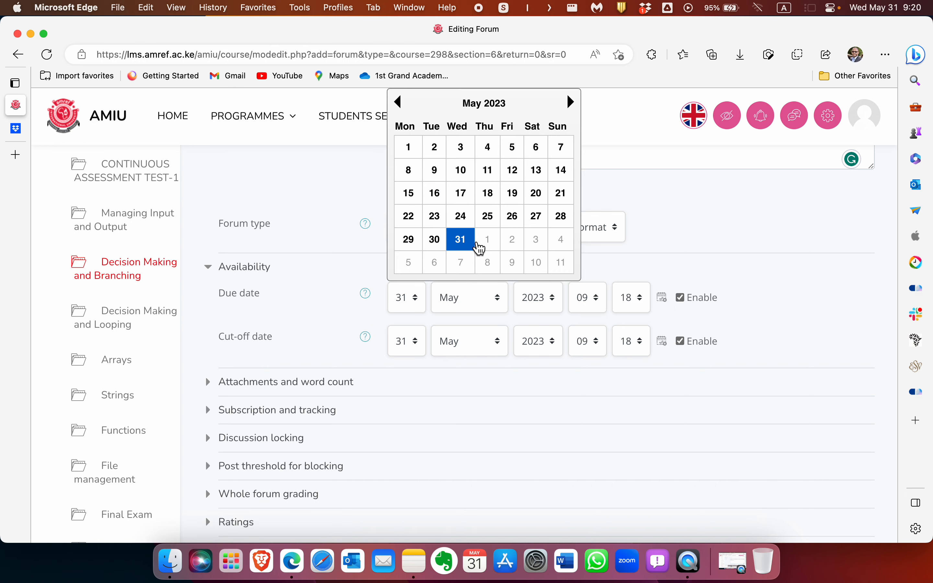
{"action": "left_click", "coordinate": [570, 102]}
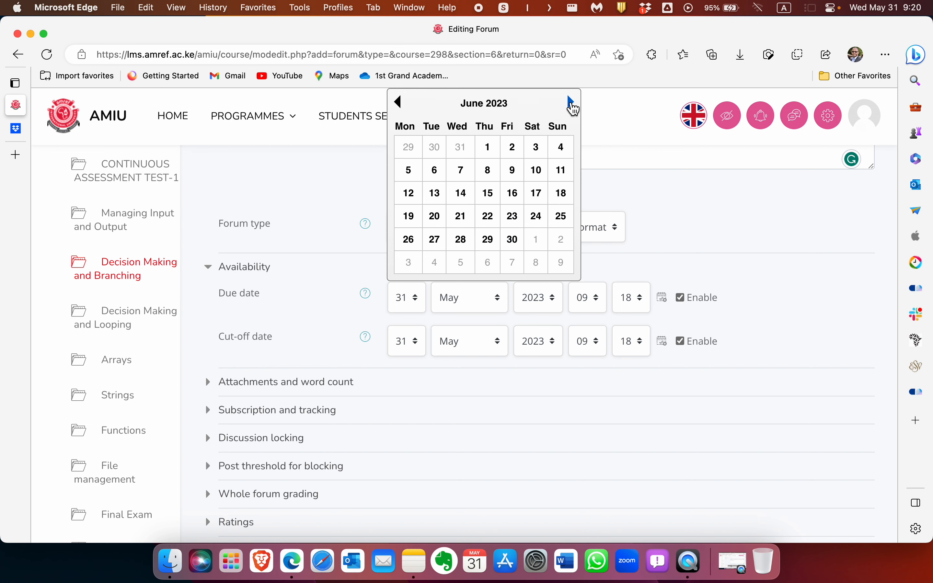
{"action": "left_click", "coordinate": [464, 172]}
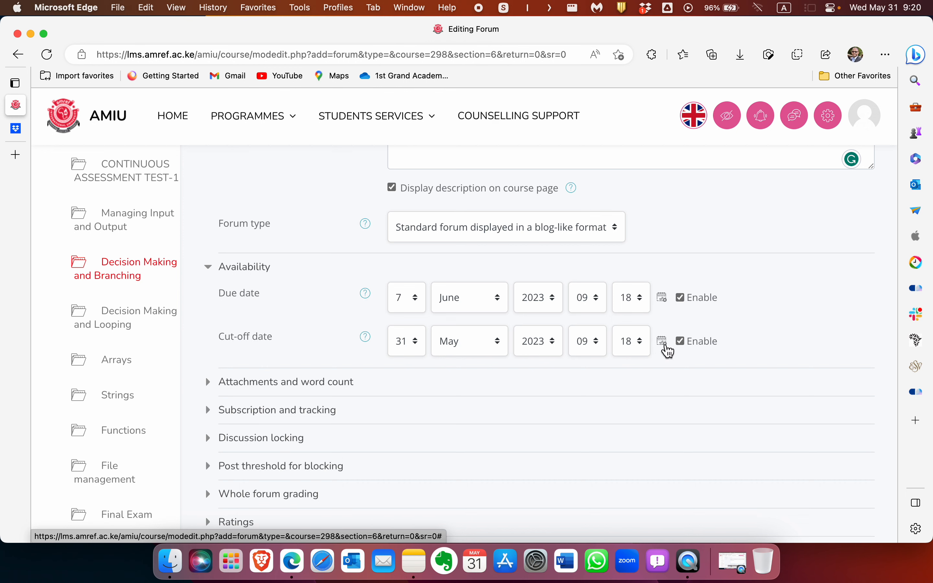
- Set the forum's cut-off date to 8 June 2023
{"action": "left_click", "coordinate": [667, 347]}
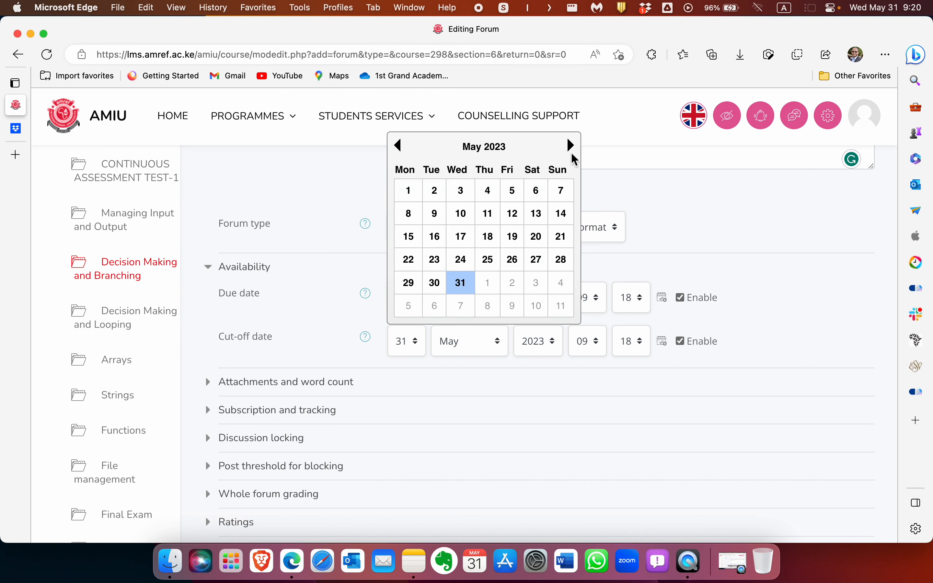
{"action": "left_click", "coordinate": [570, 148]}
{"action": "left_click", "coordinate": [570, 146]}
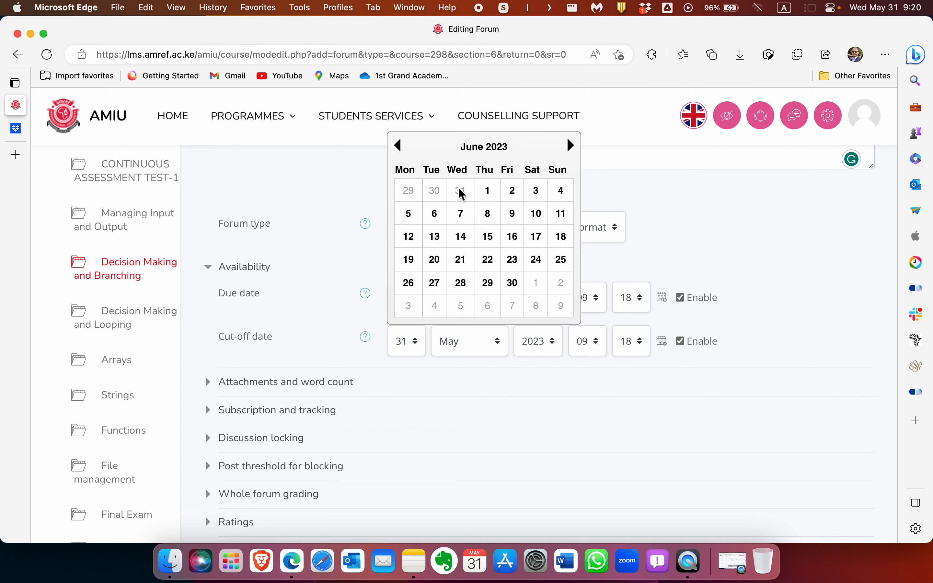
{"action": "left_click", "coordinate": [487, 214]}
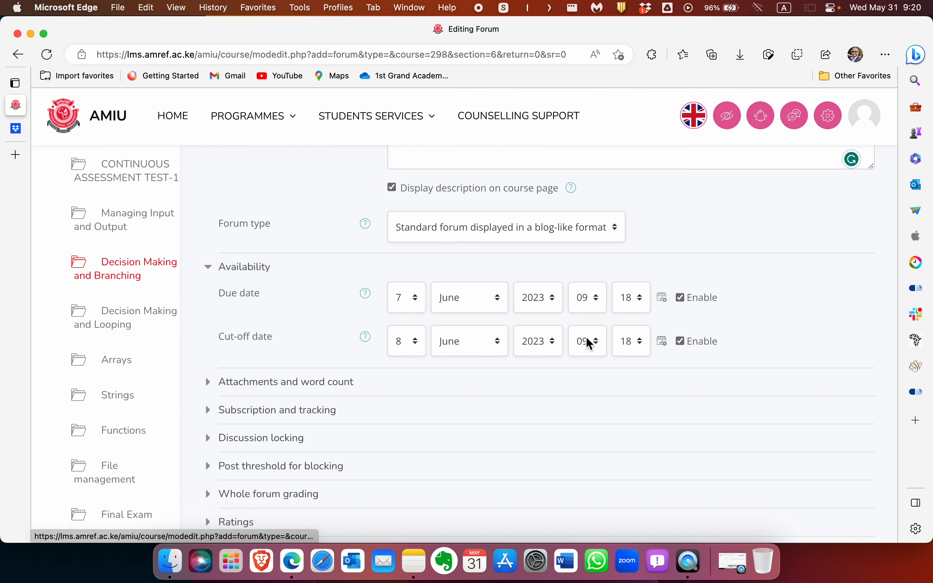
- Set the time of the forum's due date to 10:00
{"action": "left_click", "coordinate": [598, 299]}
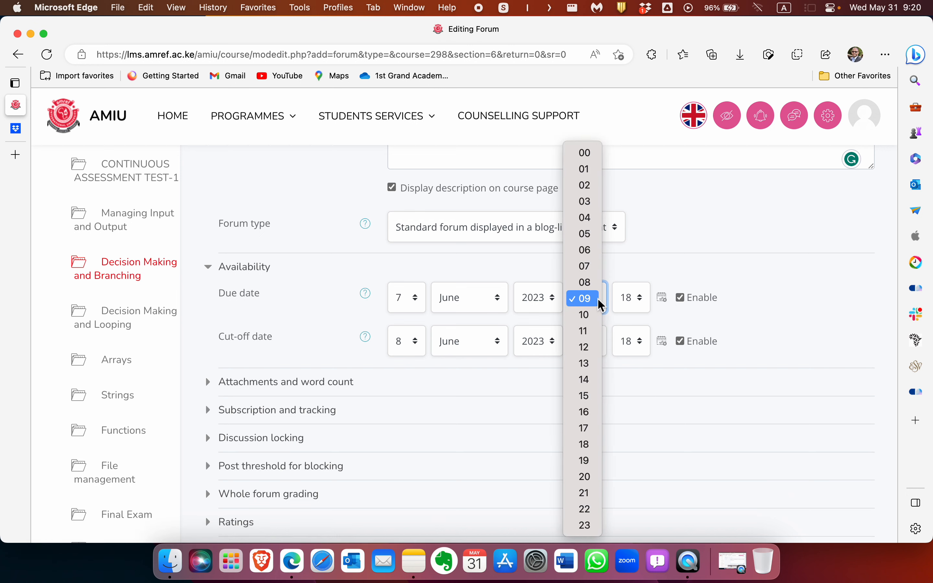
{"action": "left_click", "coordinate": [584, 315]}
{"action": "left_click", "coordinate": [632, 306]}
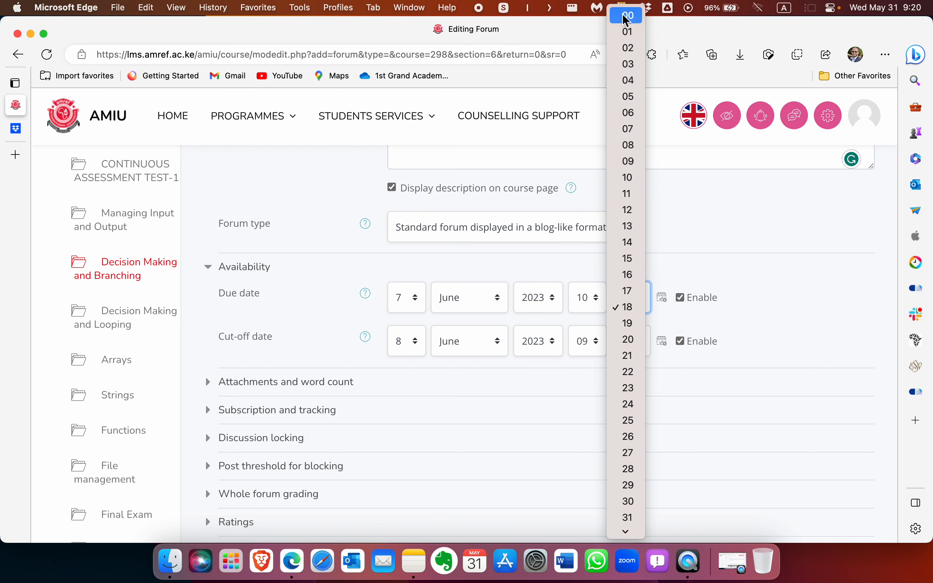
{"action": "left_click", "coordinate": [626, 16]}
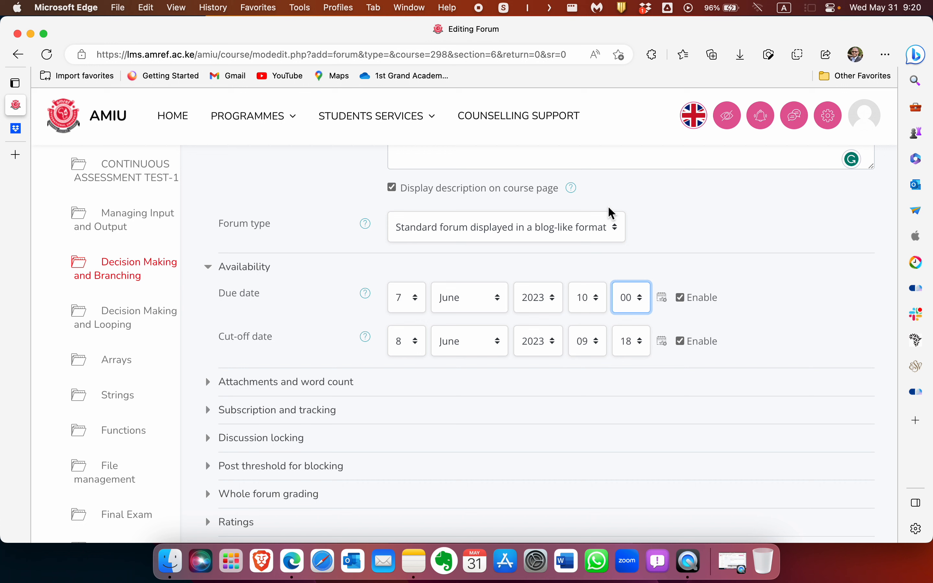
- Set the time of the forum's cut-off date to 10:00
{"action": "left_click", "coordinate": [590, 352]}
{"action": "left_click", "coordinate": [585, 365]}
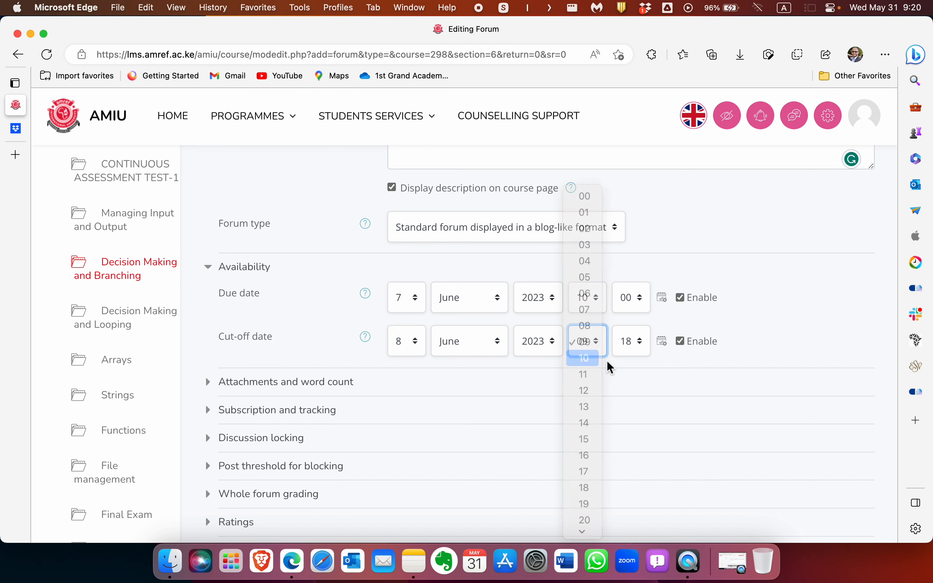
{"action": "left_click", "coordinate": [628, 351]}
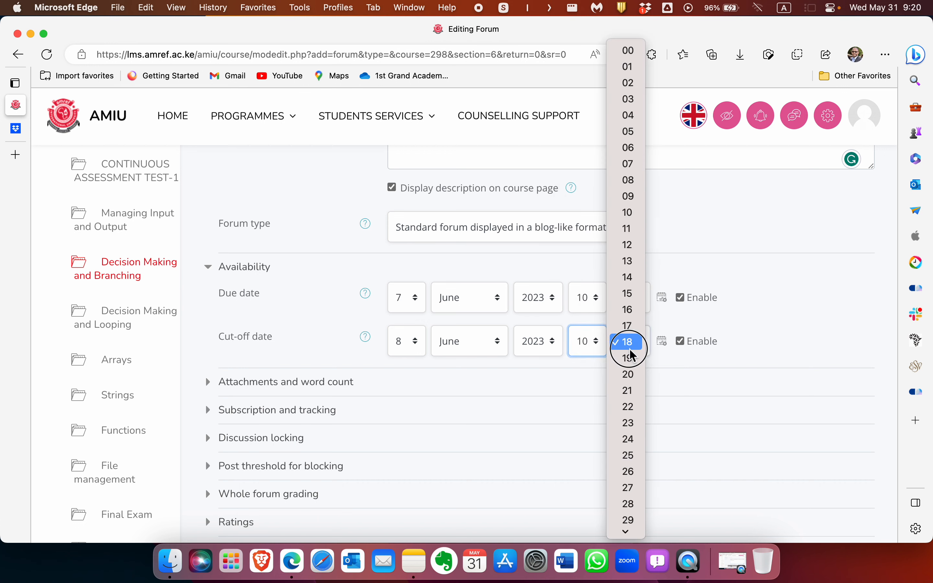
{"action": "left_click", "coordinate": [627, 57]}
- Expand the forum's attachments and word count settings and keep Display word count set to No
{"action": "scroll", "coordinate": [479, 390], "scroll_direction": "down", "scroll_amount": 5}
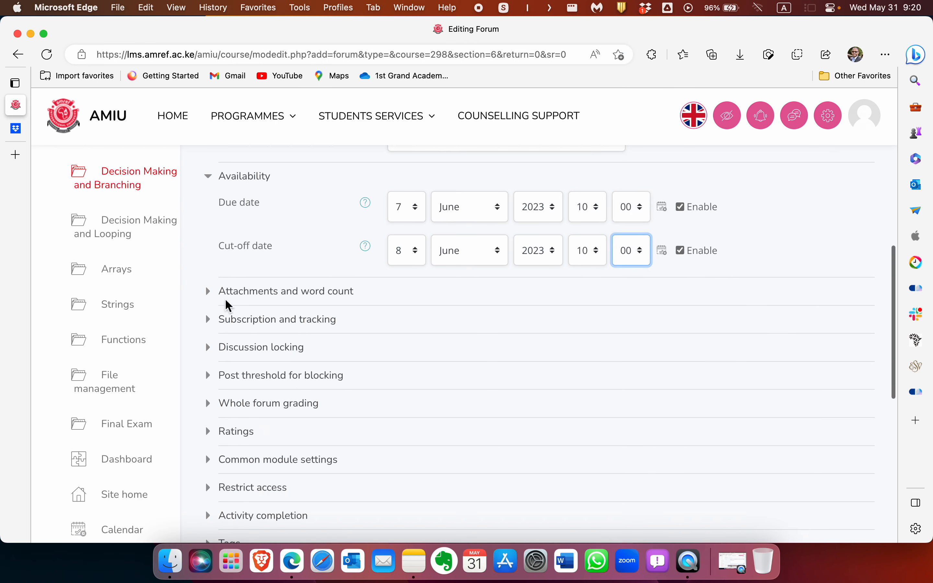
{"action": "left_click", "coordinate": [241, 293]}
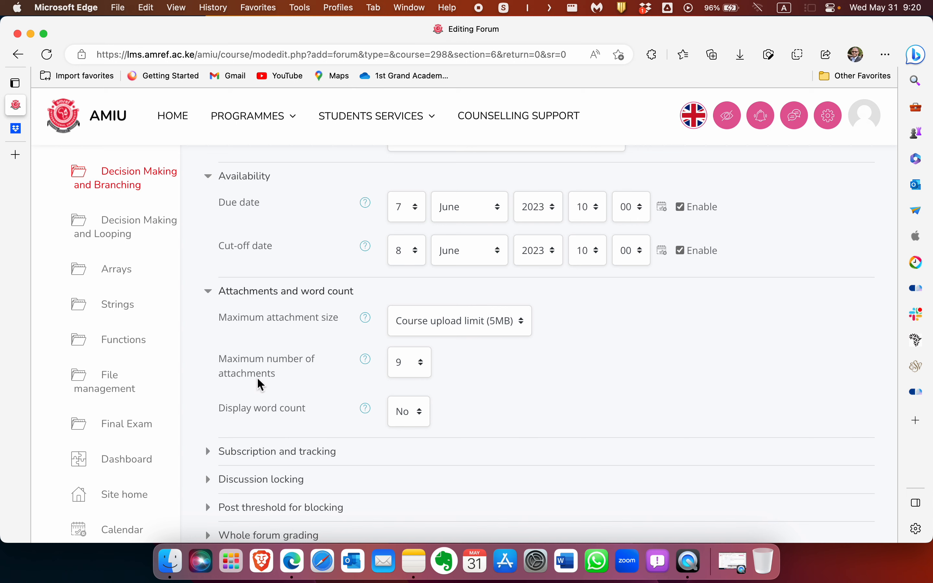
{"action": "scroll", "coordinate": [282, 371], "scroll_direction": "down", "scroll_amount": 5}
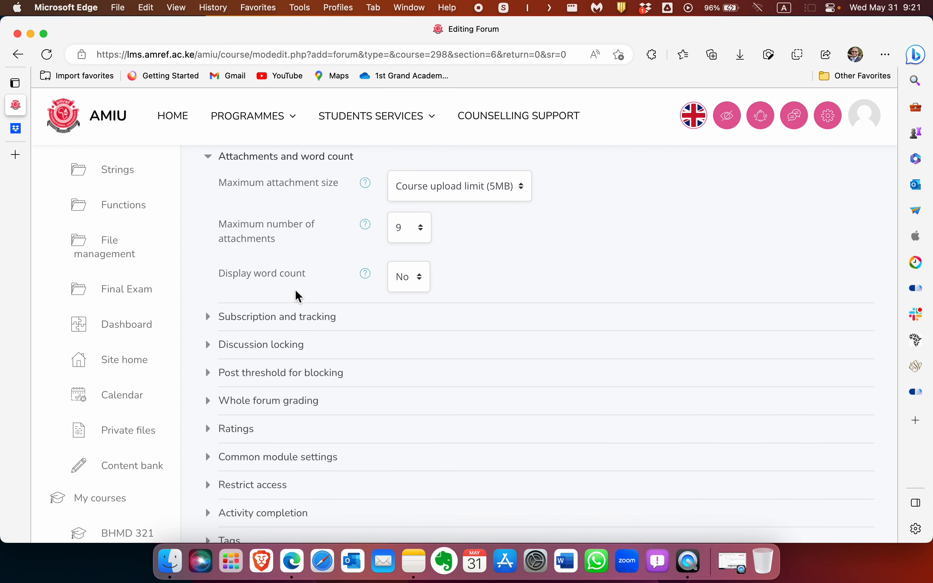
{"action": "scroll", "coordinate": [298, 296], "scroll_direction": "down", "scroll_amount": 2}
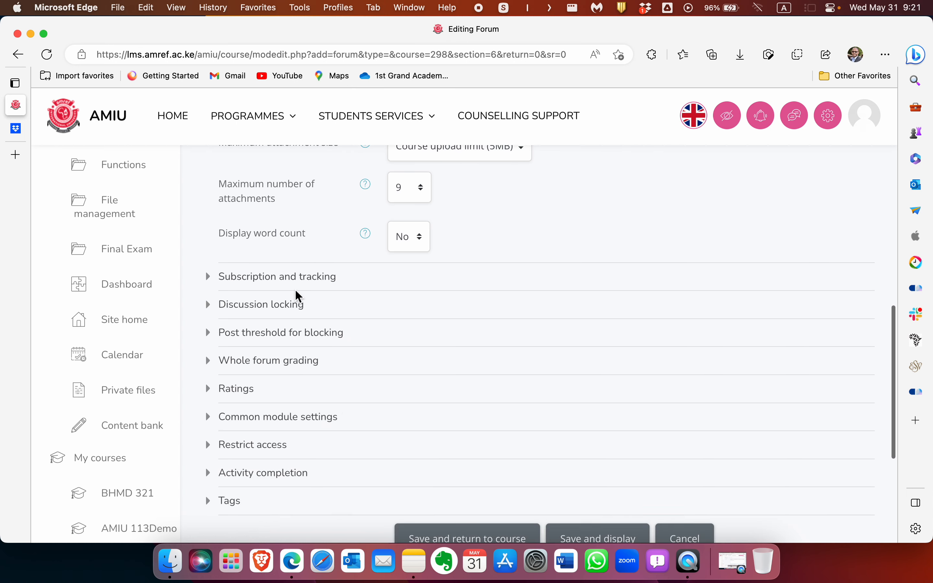
{"action": "left_click", "coordinate": [413, 249]}
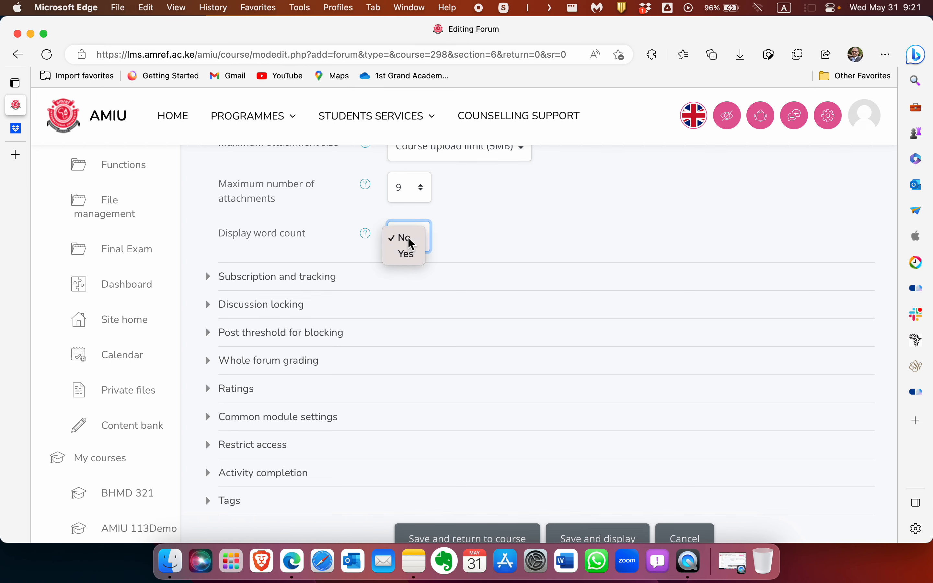
{"action": "left_click", "coordinate": [411, 243]}
{"action": "scroll", "coordinate": [255, 244], "scroll_direction": "down", "scroll_amount": 2}
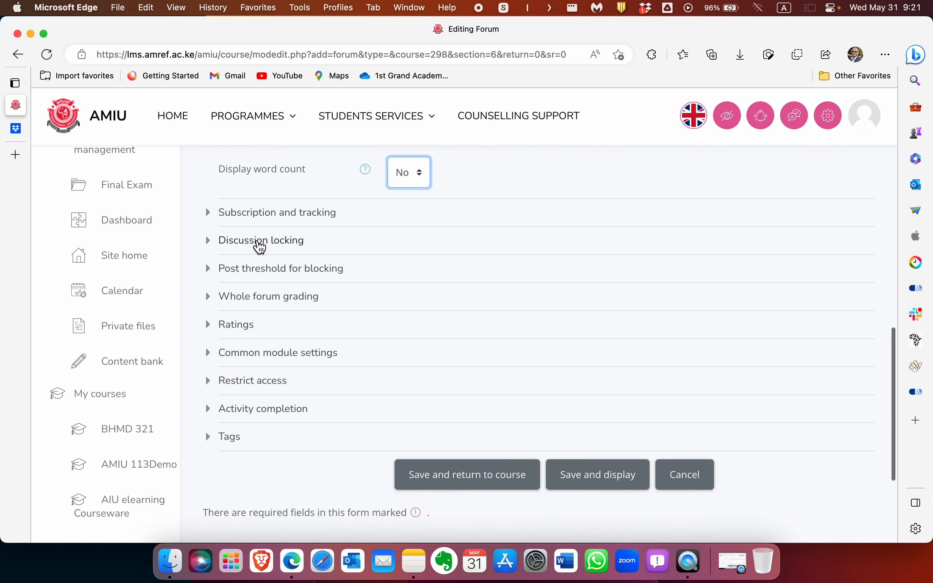
- In the subscription and tracking settings, choose Optional subscription as the subscription mode and Optional for read tracking
{"action": "left_click", "coordinate": [276, 213]}
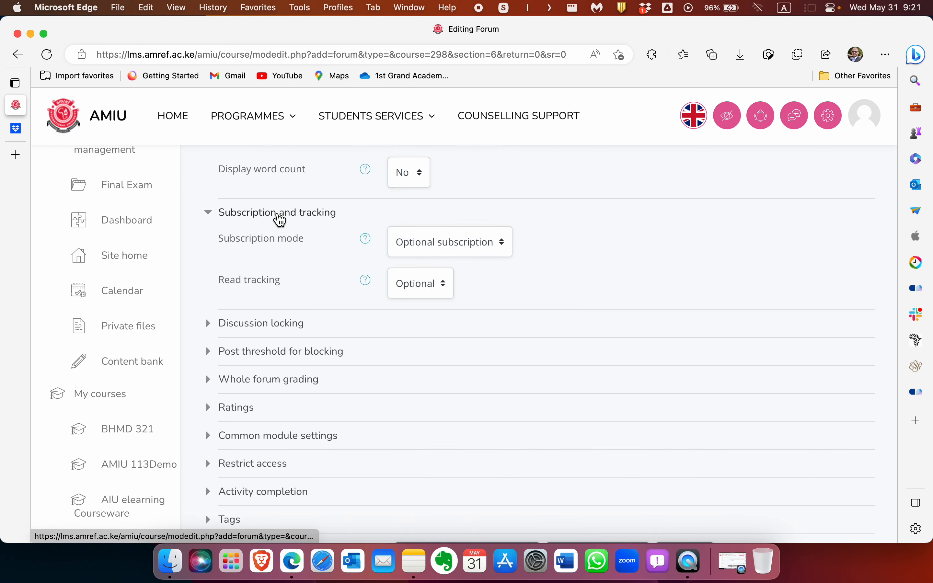
{"action": "left_click", "coordinate": [451, 247]}
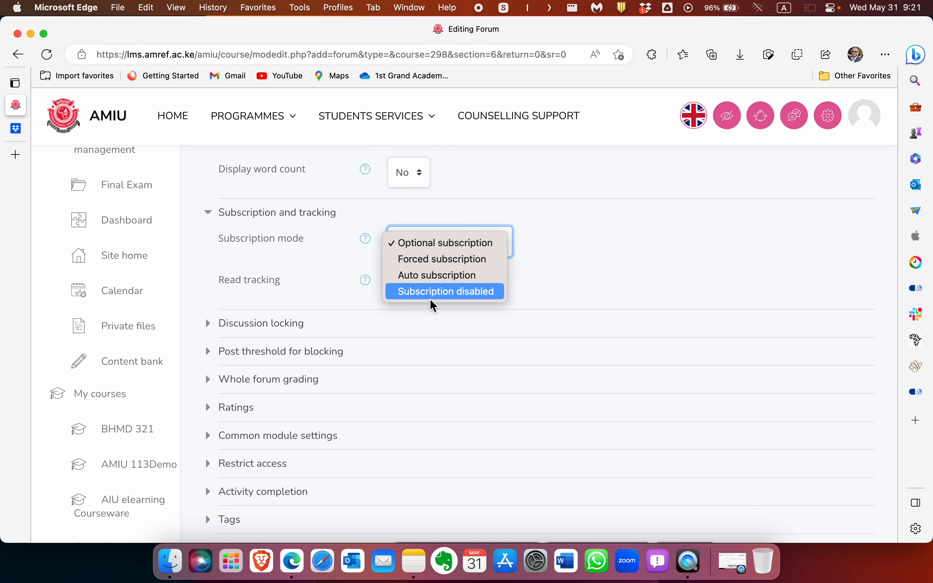
{"action": "left_click", "coordinate": [436, 243]}
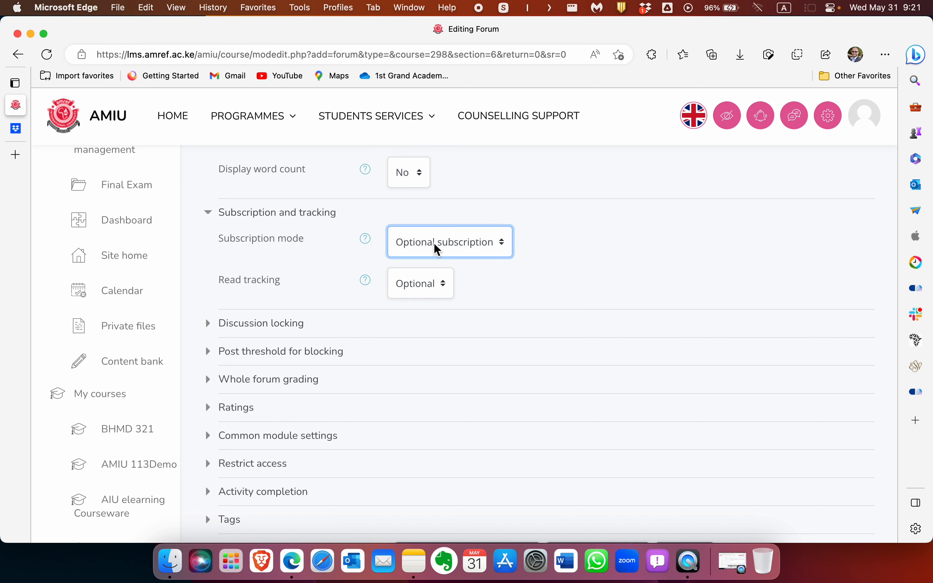
{"action": "left_click", "coordinate": [415, 288]}
{"action": "left_click", "coordinate": [414, 286]}
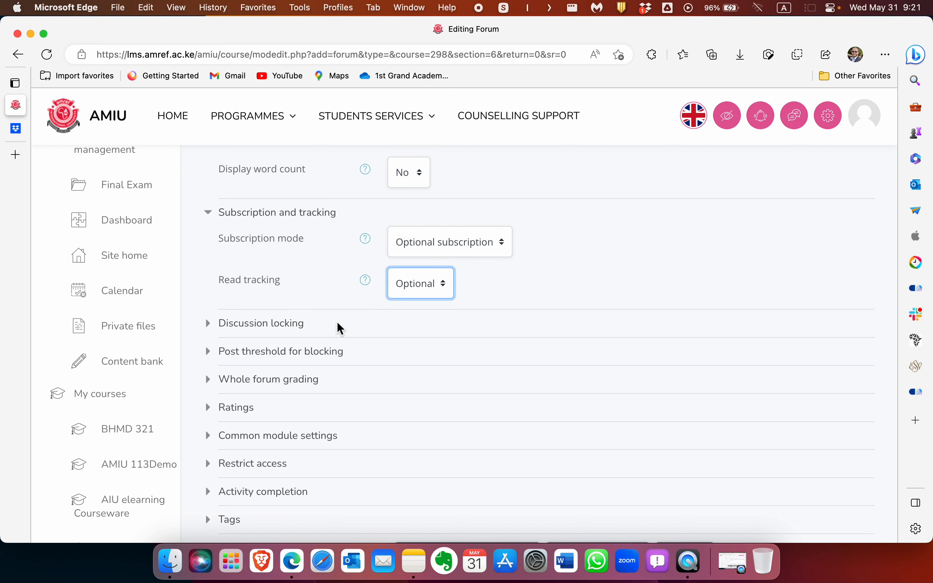
- Set the forum's discussions to lock after 2 weeks of inactivity
{"action": "scroll", "coordinate": [336, 327], "scroll_direction": "down", "scroll_amount": 3}
{"action": "left_click", "coordinate": [264, 257]}
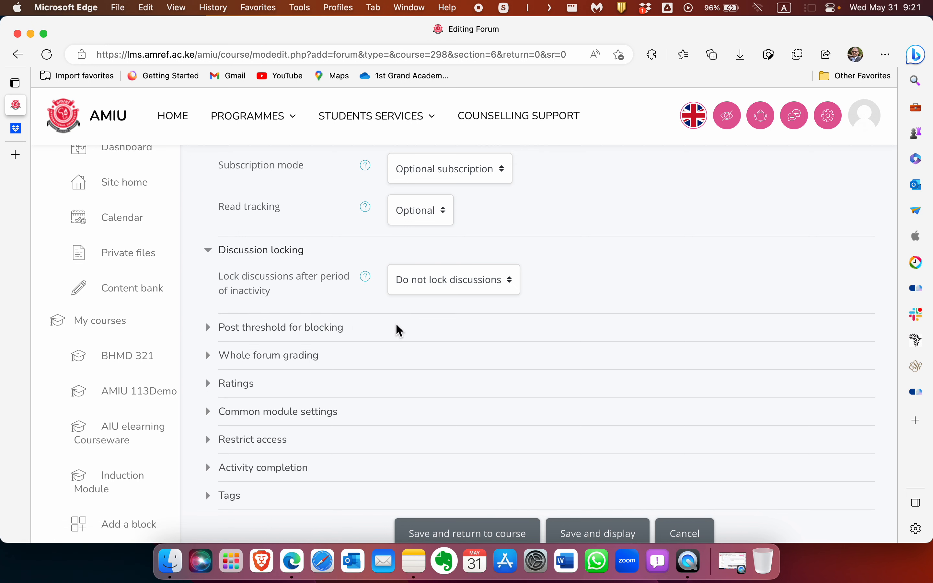
{"action": "left_click", "coordinate": [431, 281]}
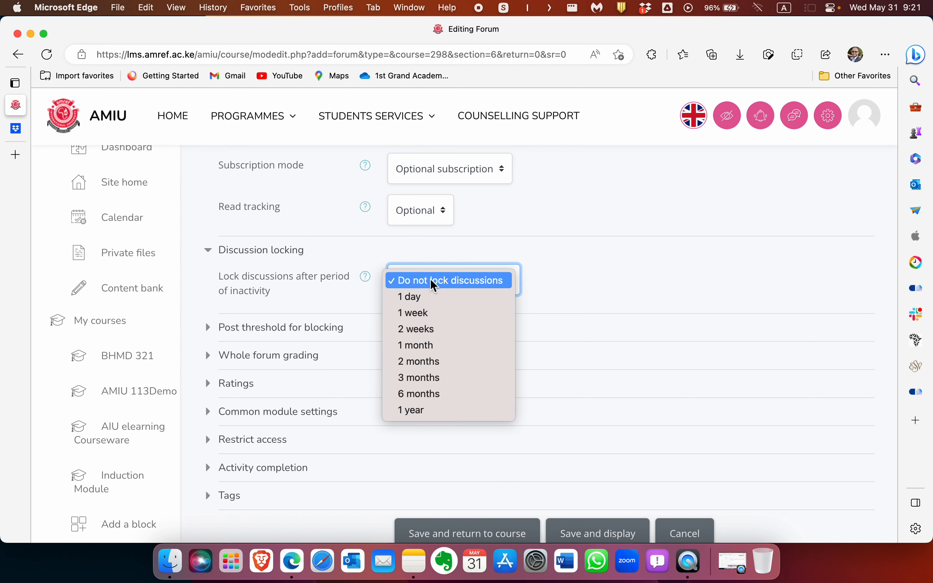
{"action": "left_click", "coordinate": [424, 329]}
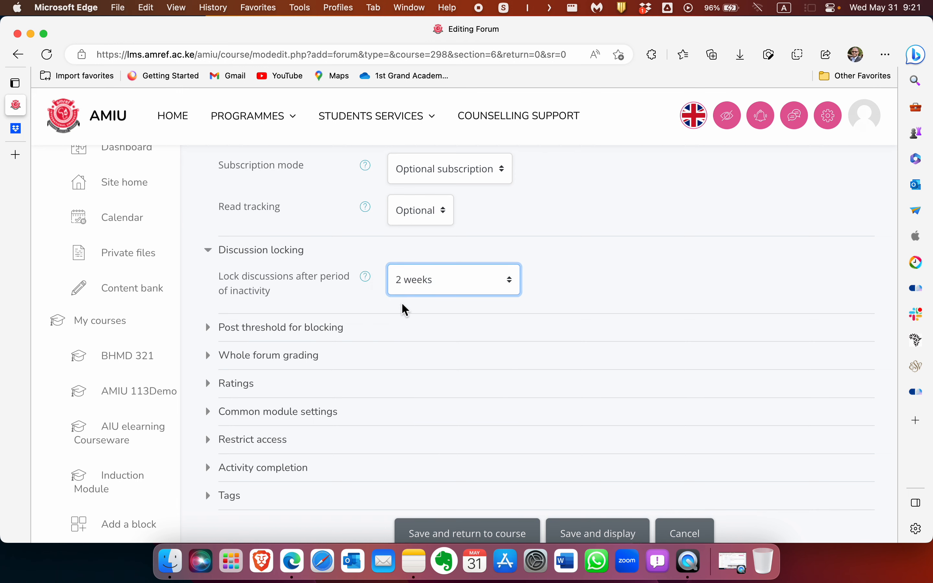
- Expand the post threshold for blocking settings and keep the time period for blocking at Don't block
{"action": "left_click", "coordinate": [303, 334]}
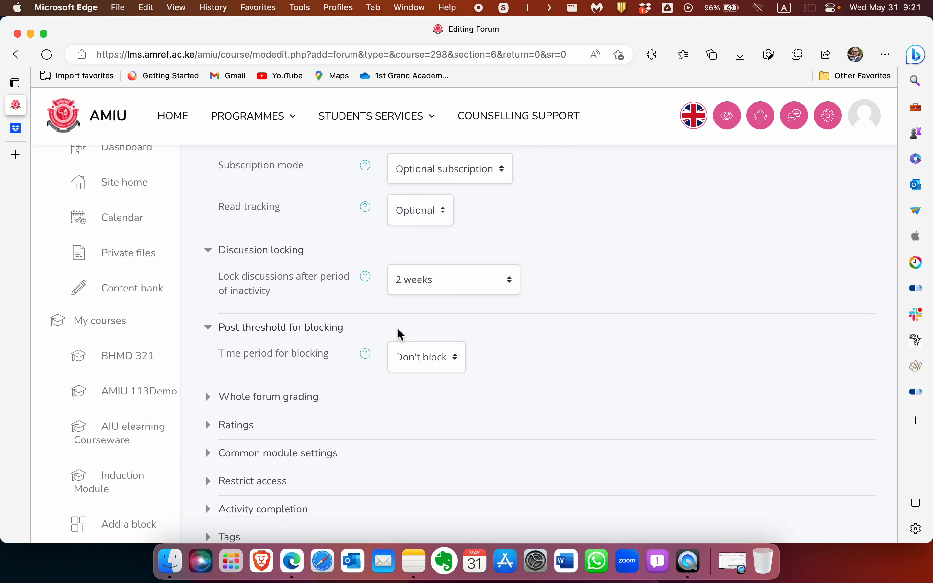
{"action": "left_click", "coordinate": [417, 356]}
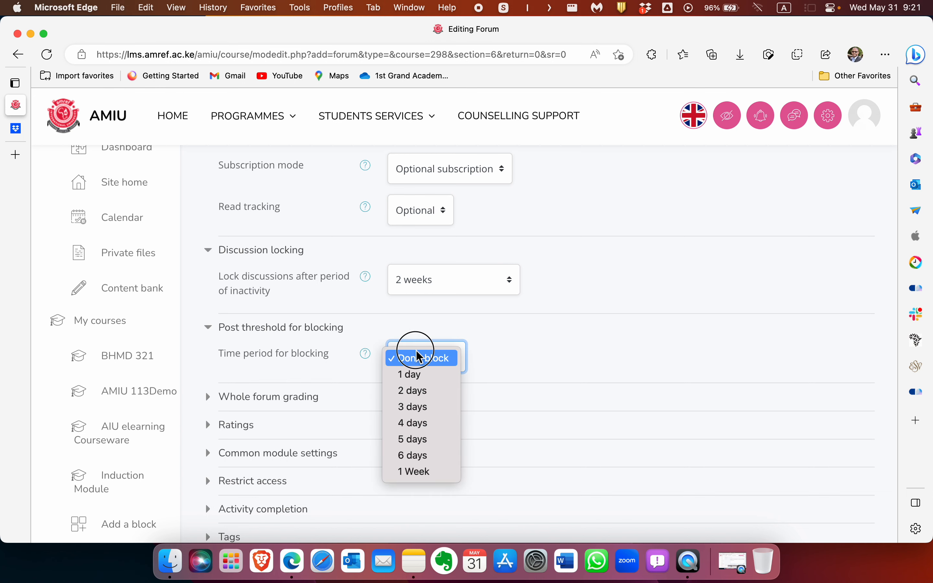
{"action": "left_click", "coordinate": [418, 357]}
{"action": "left_click", "coordinate": [428, 327]}
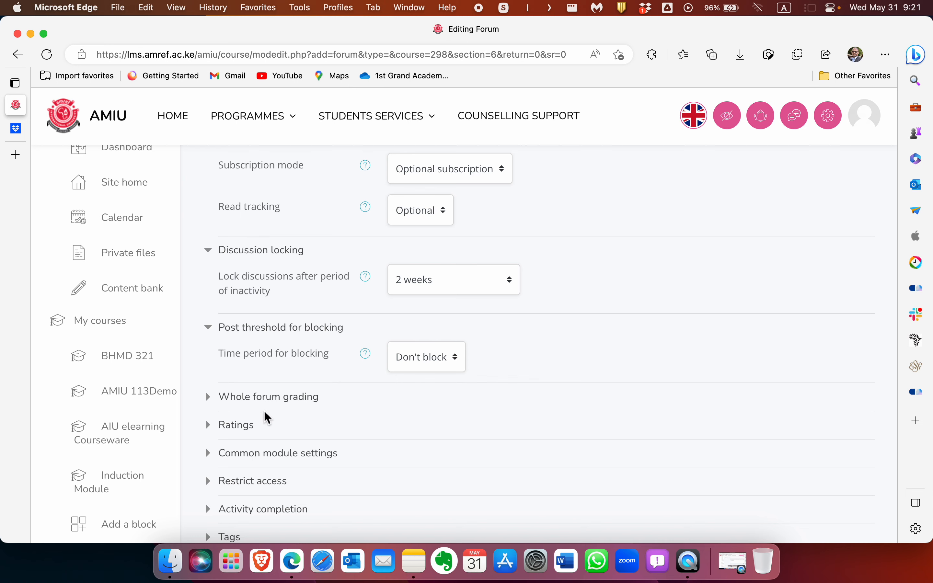
- Set the whole forum grading type to Point with a maximum grade of 20
{"action": "scroll", "coordinate": [268, 403], "scroll_direction": "down", "scroll_amount": 5}
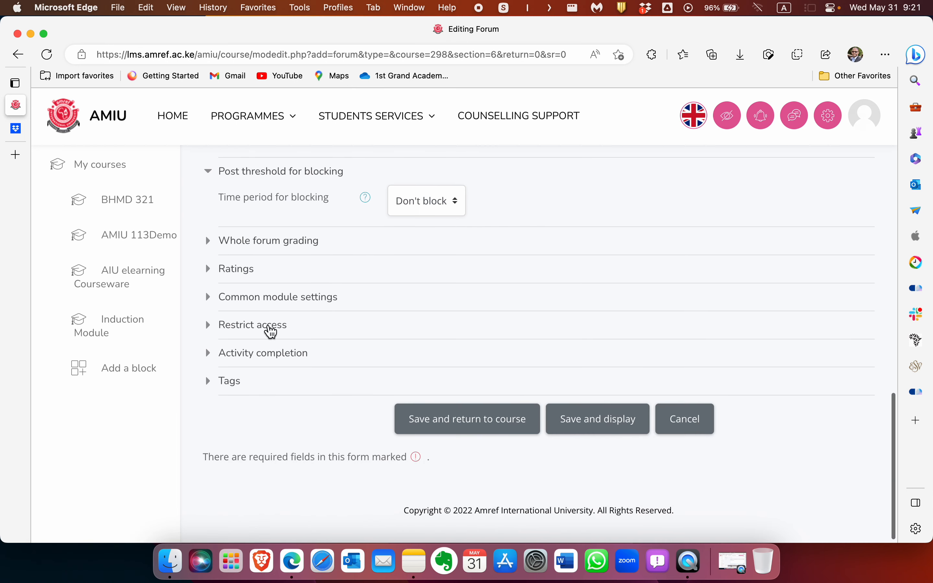
{"action": "left_click", "coordinate": [265, 242]}
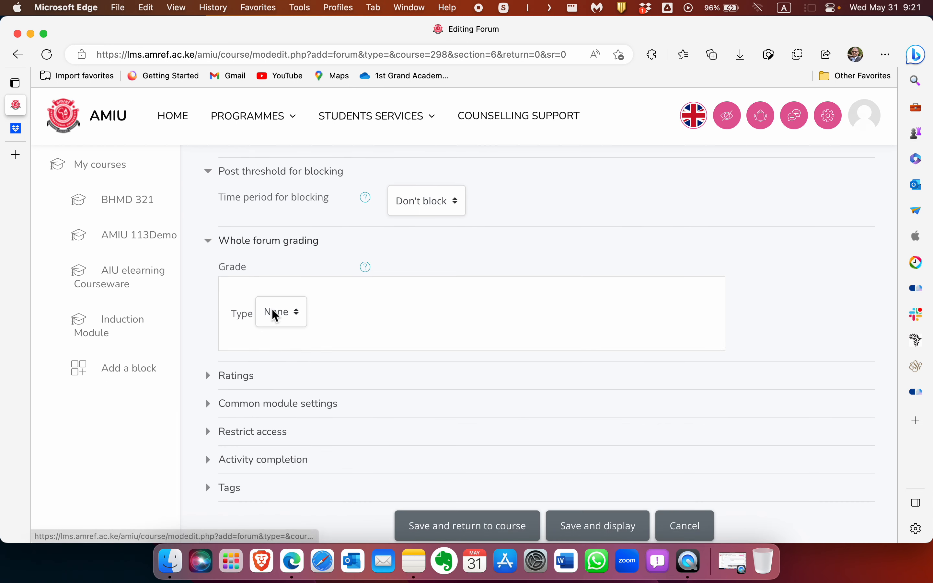
{"action": "left_click", "coordinate": [275, 312]}
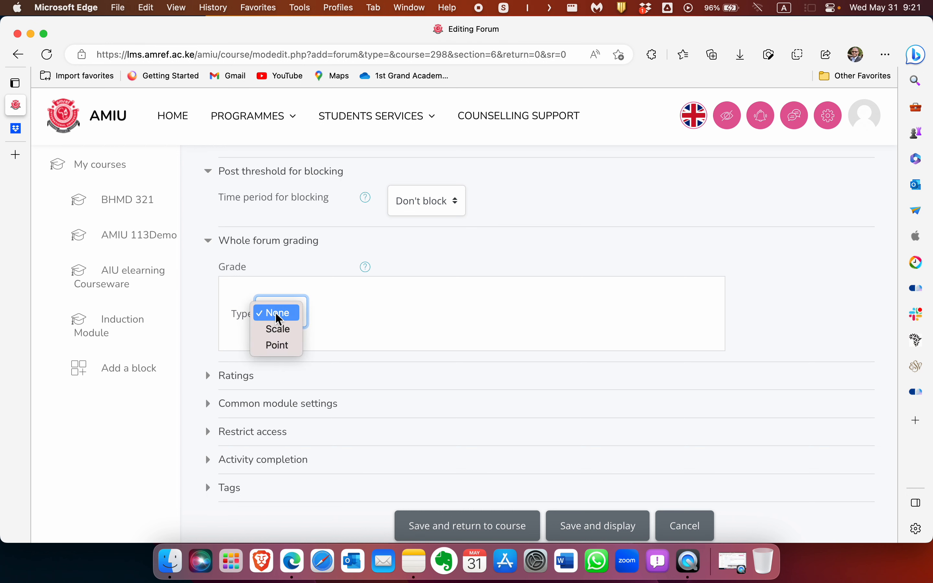
{"action": "left_click", "coordinate": [275, 345]}
{"action": "left_click", "coordinate": [273, 366]}
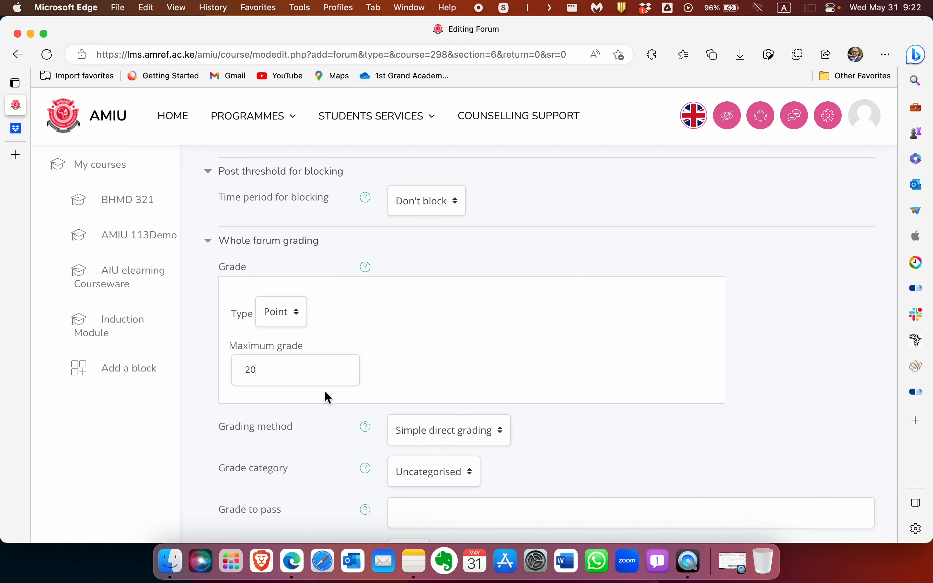
- Choose Simple direct grading as the grading method and Uncategorised as the grade category, leaving the grade to pass empty
{"action": "scroll", "coordinate": [324, 389], "scroll_direction": "down", "scroll_amount": 3}
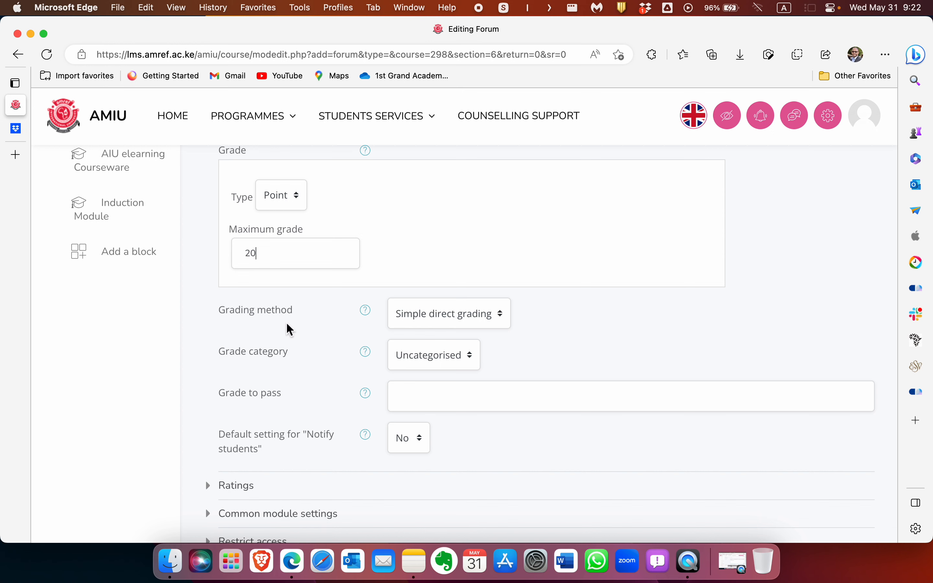
{"action": "left_click", "coordinate": [434, 322]}
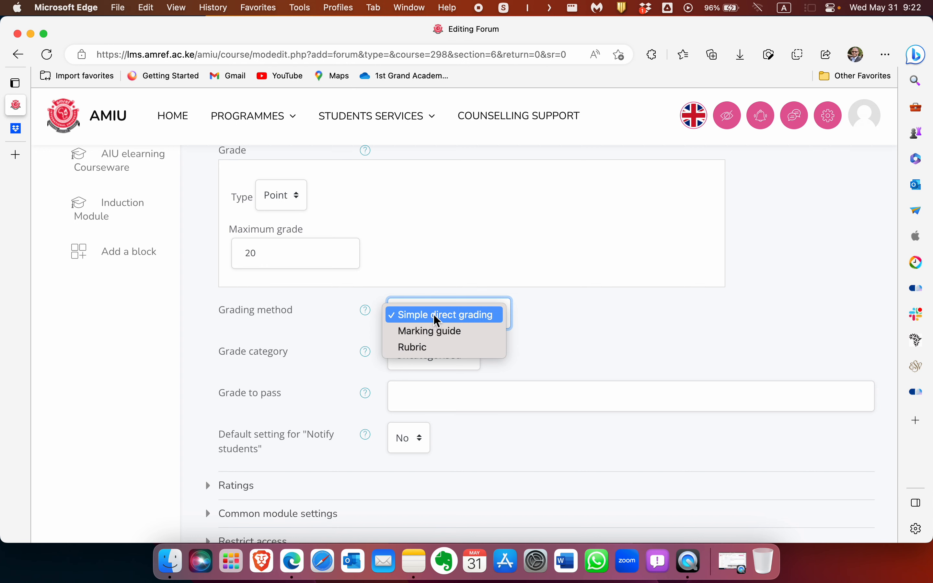
{"action": "left_click", "coordinate": [435, 320]}
{"action": "scroll", "coordinate": [318, 378], "scroll_direction": "down", "scroll_amount": 1}
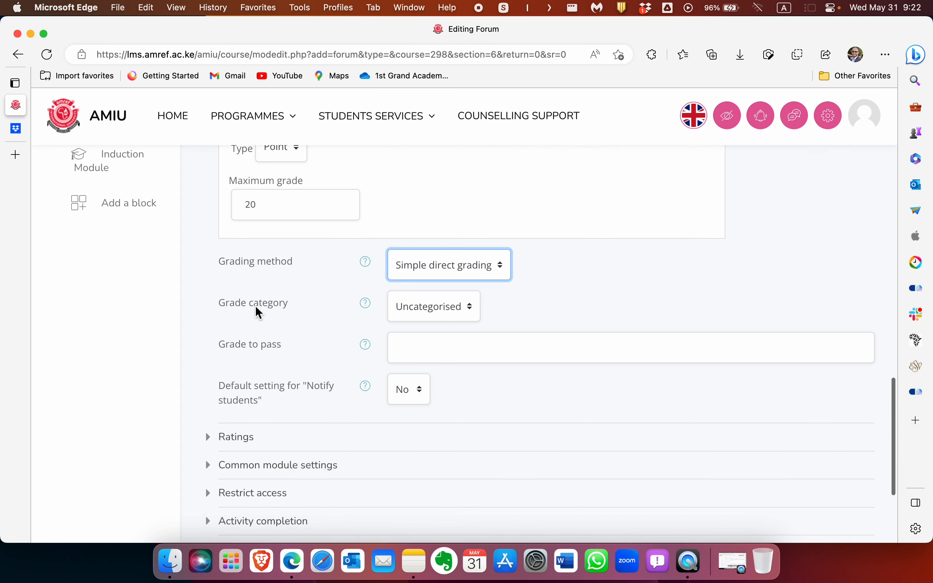
{"action": "left_click", "coordinate": [424, 314]}
{"action": "left_click", "coordinate": [423, 313]}
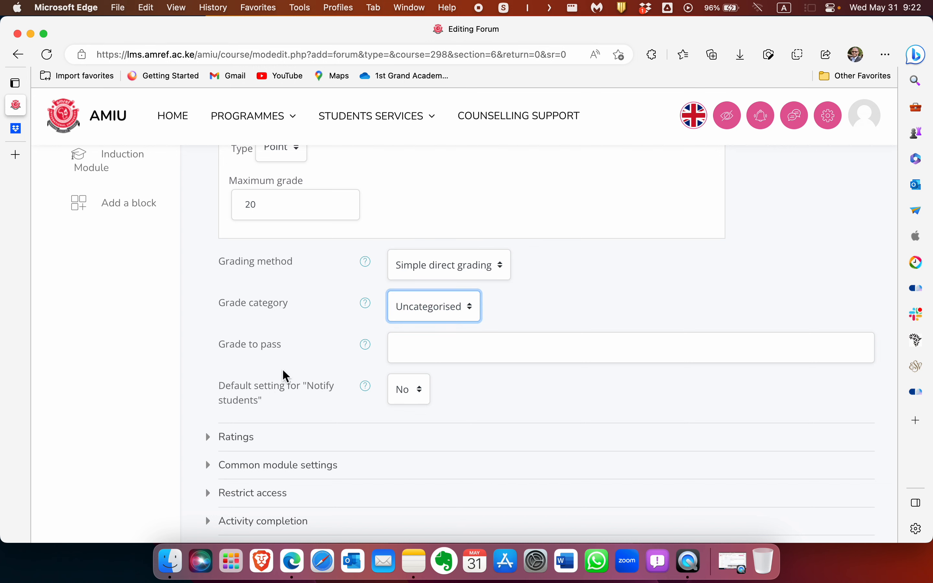
{"action": "left_click", "coordinate": [417, 348]}
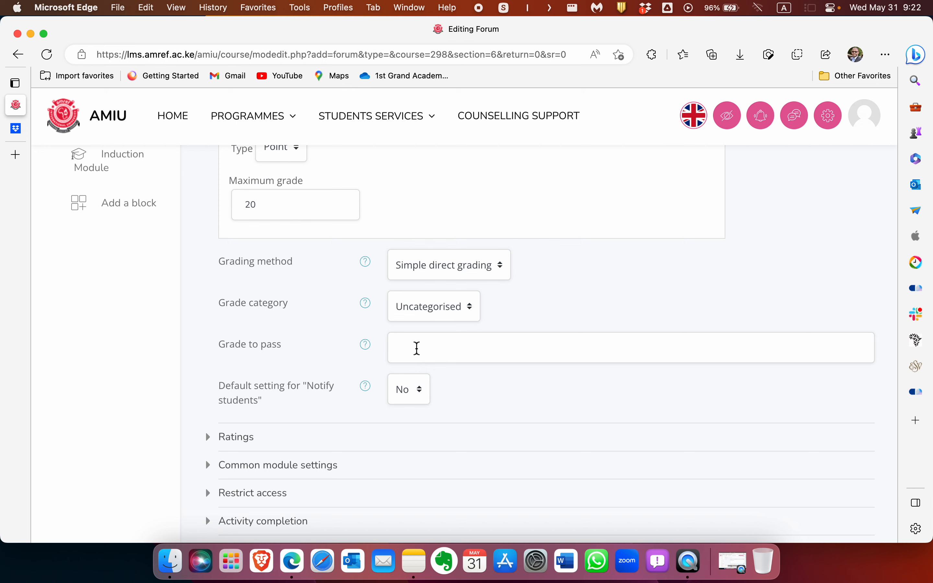
- Set the default setting for "Notify students" to Yes in the whole forum grading settings
{"action": "scroll", "coordinate": [414, 348], "scroll_direction": "down", "scroll_amount": 3}
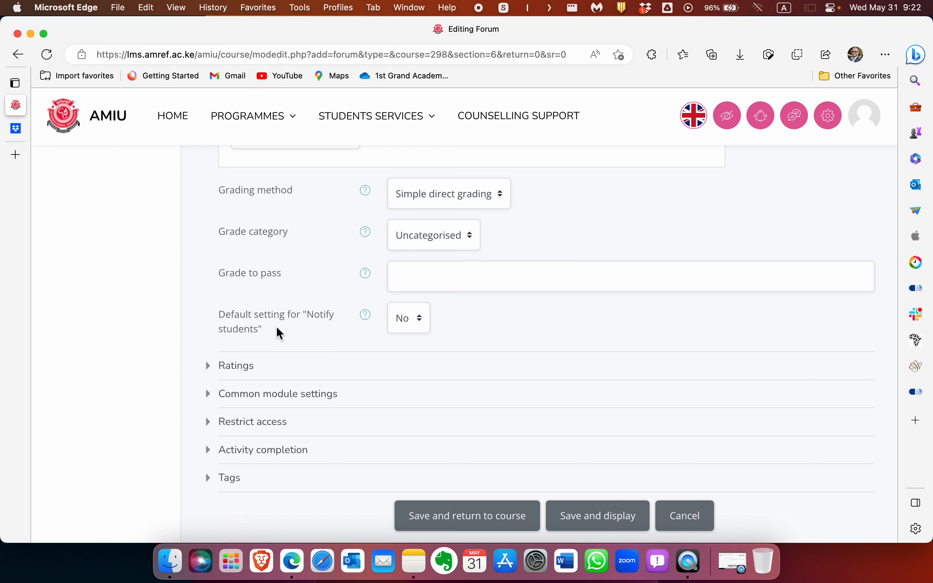
{"action": "left_click", "coordinate": [405, 329]}
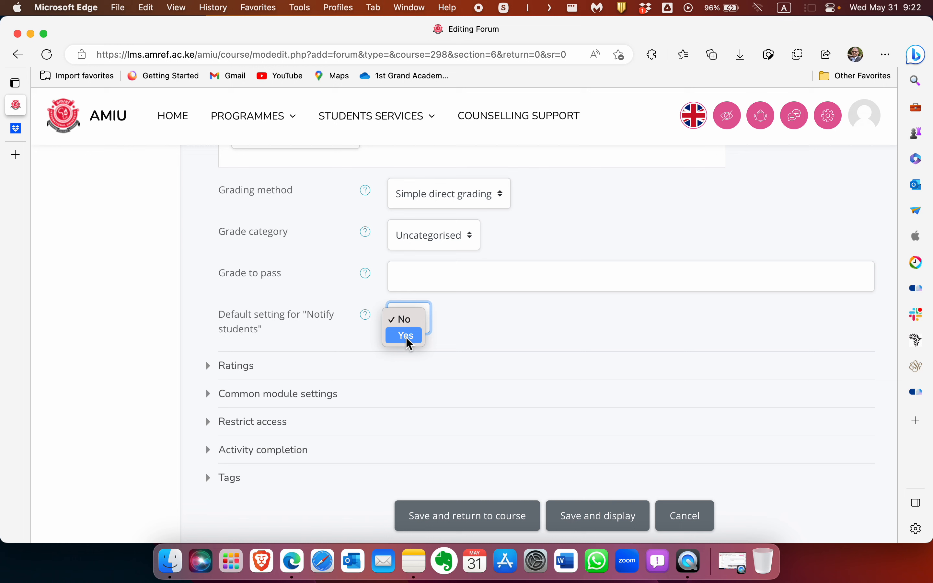
{"action": "left_click", "coordinate": [406, 337]}
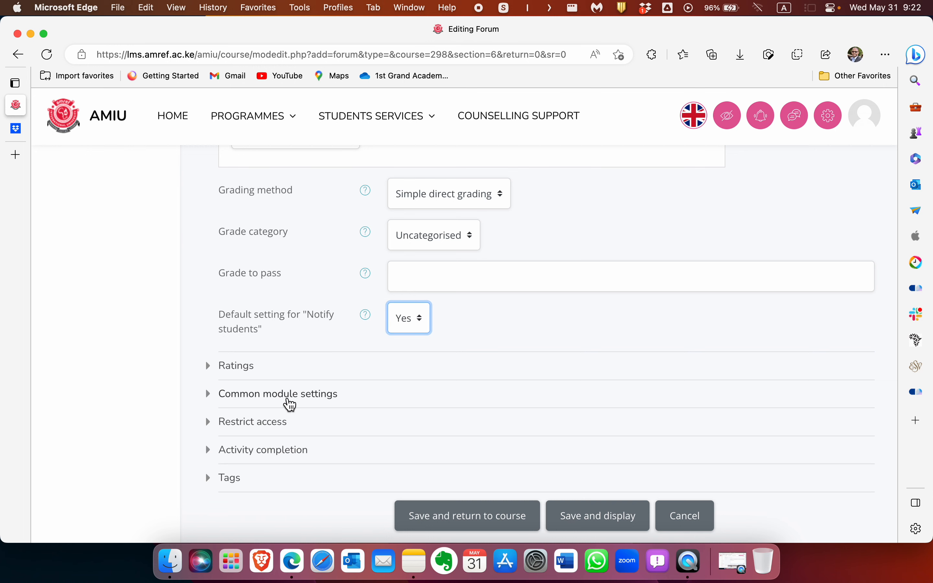
- Expand the forum's ratings settings and keep the aggregate type at No ratings
{"action": "left_click", "coordinate": [245, 373]}
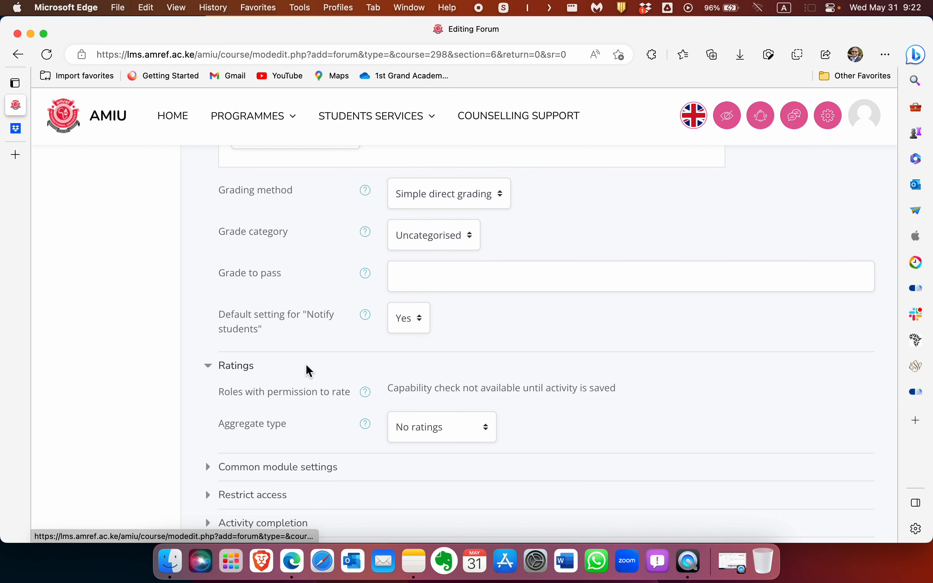
{"action": "scroll", "coordinate": [308, 370], "scroll_direction": "down", "scroll_amount": 3}
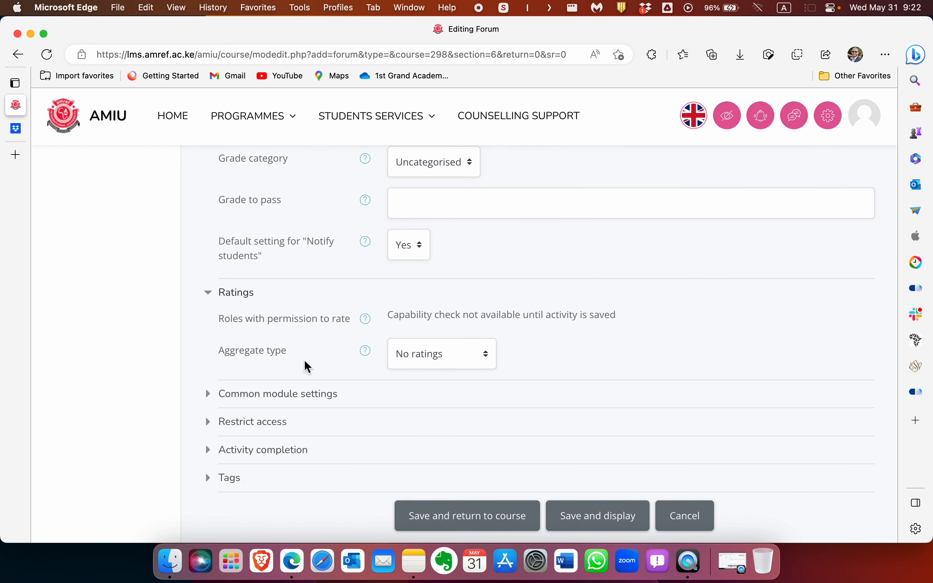
{"action": "left_click", "coordinate": [403, 361]}
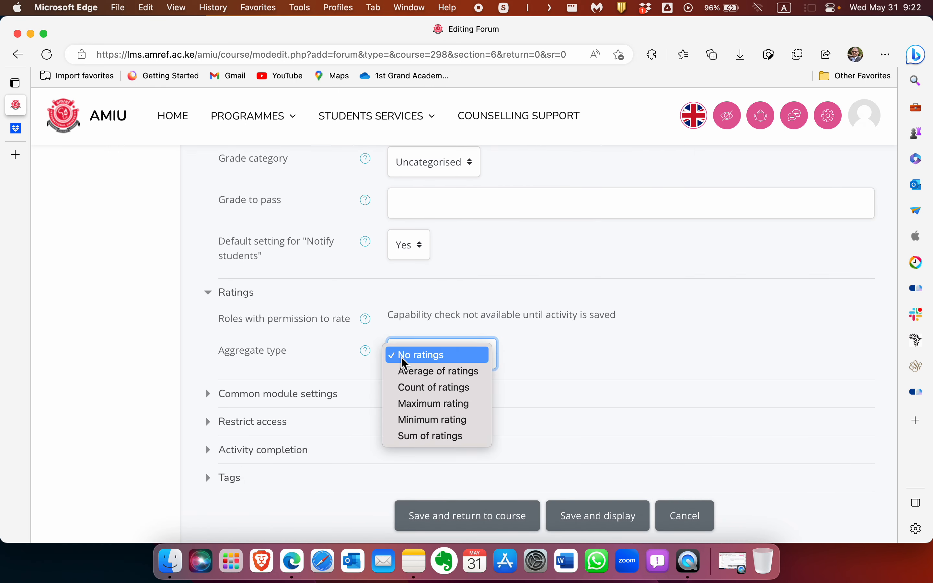
{"action": "left_click", "coordinate": [403, 358]}
- Expand and review the forum's common module settings and its access restriction settings
{"action": "scroll", "coordinate": [291, 408], "scroll_direction": "down", "scroll_amount": 3}
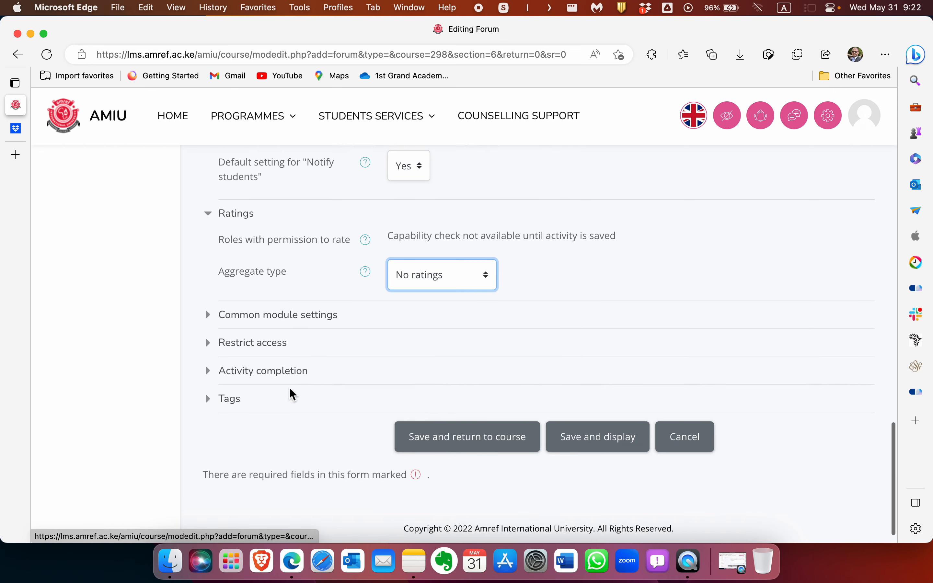
{"action": "left_click", "coordinate": [293, 325]}
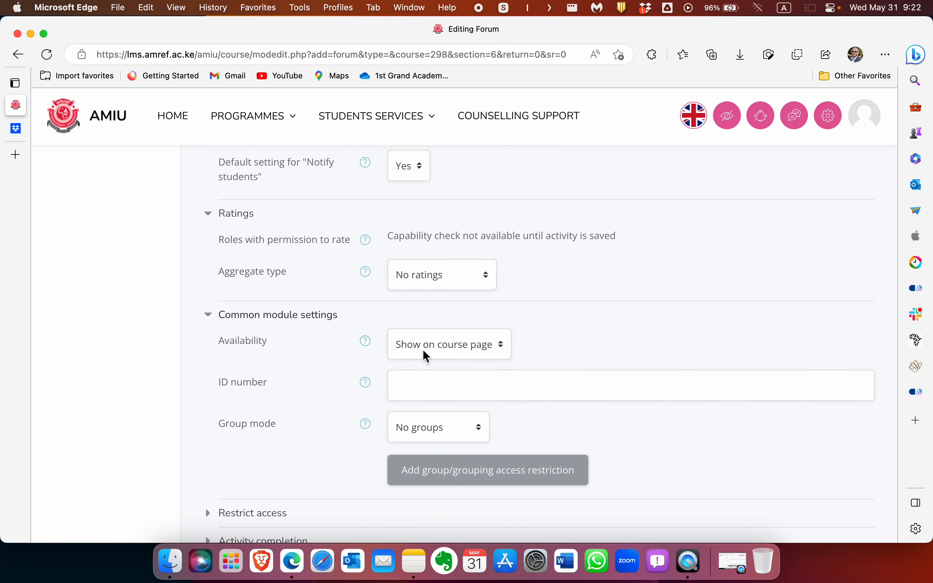
{"action": "scroll", "coordinate": [310, 387], "scroll_direction": "down", "scroll_amount": 5}
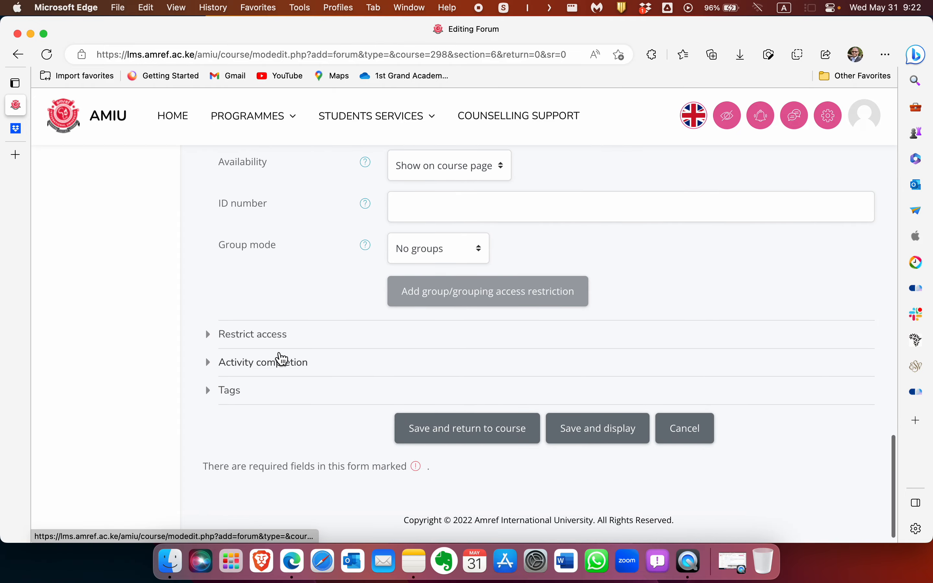
{"action": "left_click", "coordinate": [260, 334]}
{"action": "scroll", "coordinate": [355, 358], "scroll_direction": "down", "scroll_amount": 3}
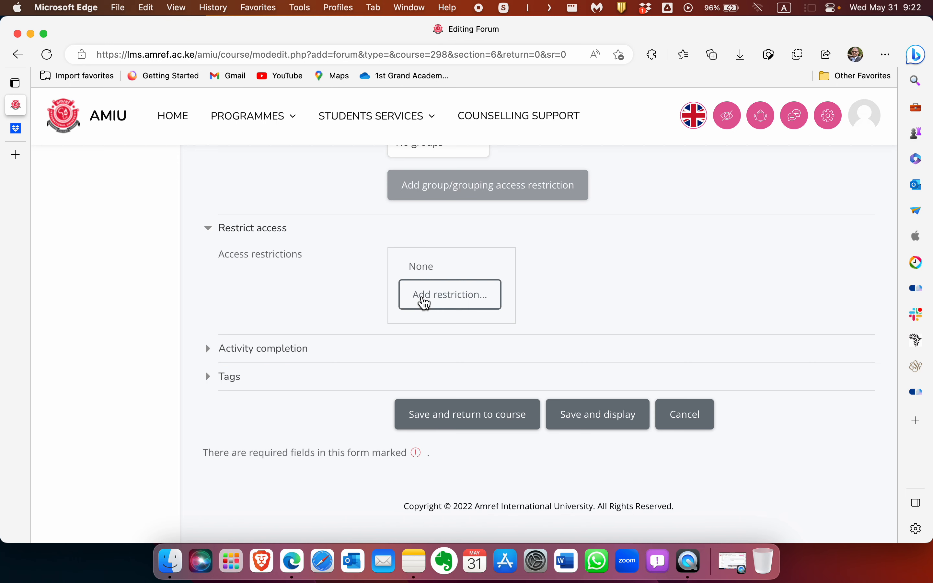
- Add an activity completion access restriction requiring Referendum Workshop to be marked complete
{"action": "left_click", "coordinate": [424, 303]}
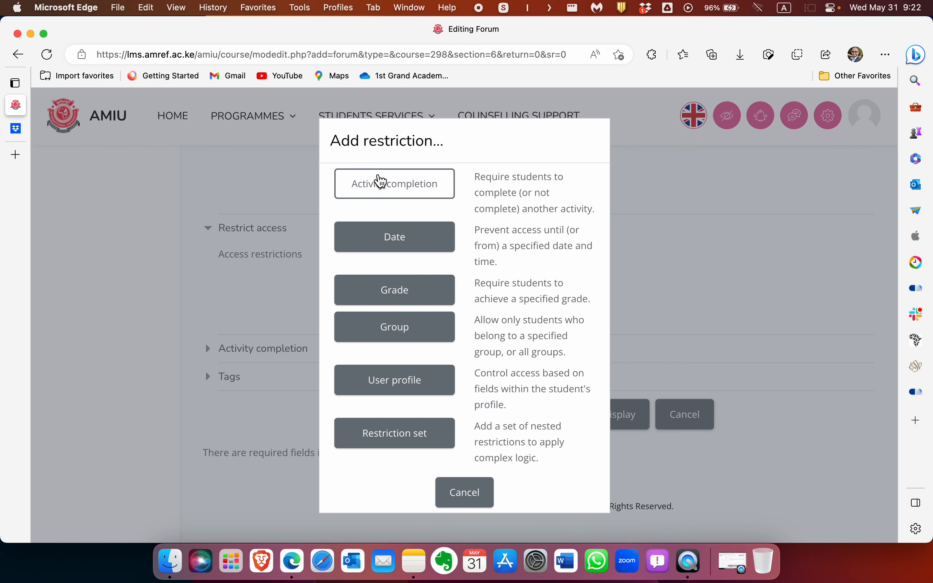
{"action": "left_click", "coordinate": [396, 190]}
{"action": "left_click", "coordinate": [555, 327]}
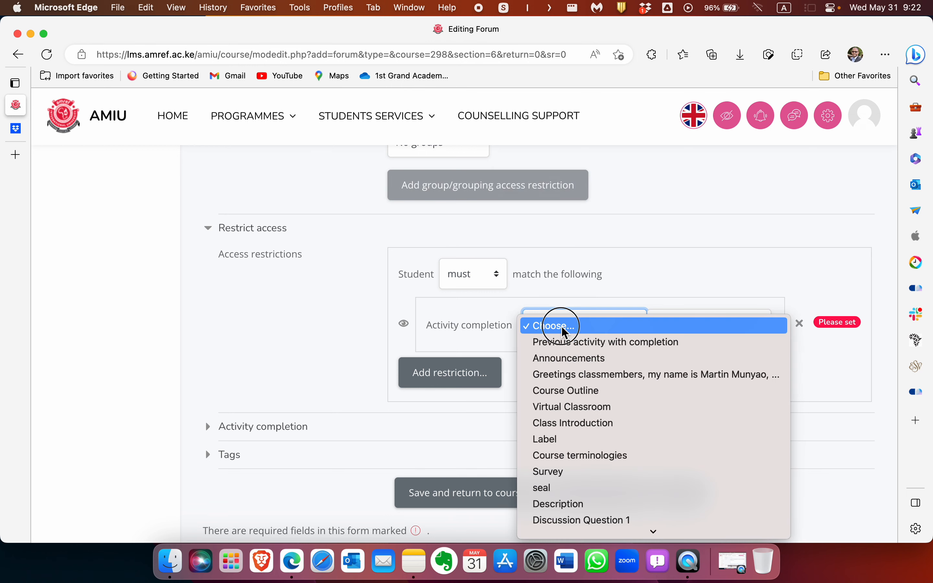
{"action": "scroll", "coordinate": [562, 465], "scroll_direction": "down", "scroll_amount": 5}
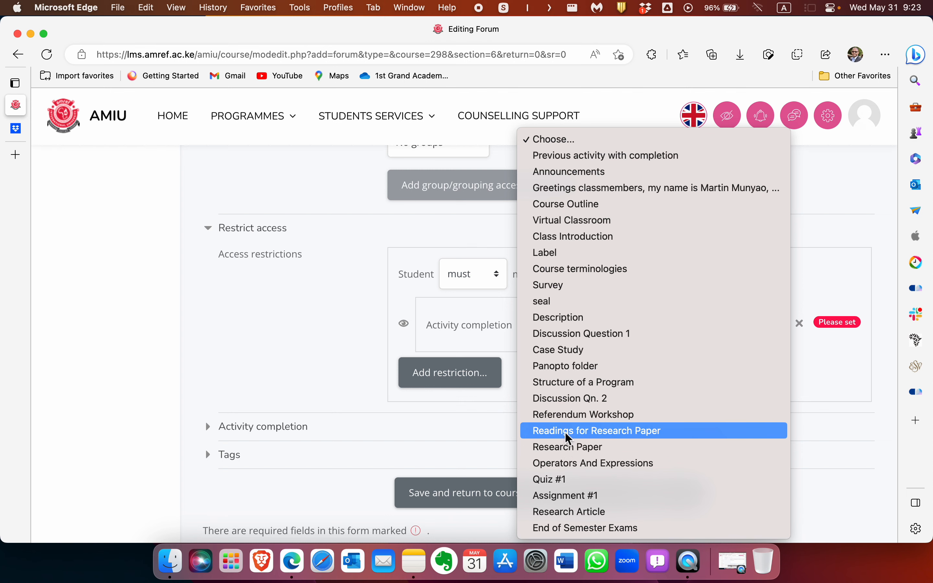
{"action": "left_click", "coordinate": [566, 415]}
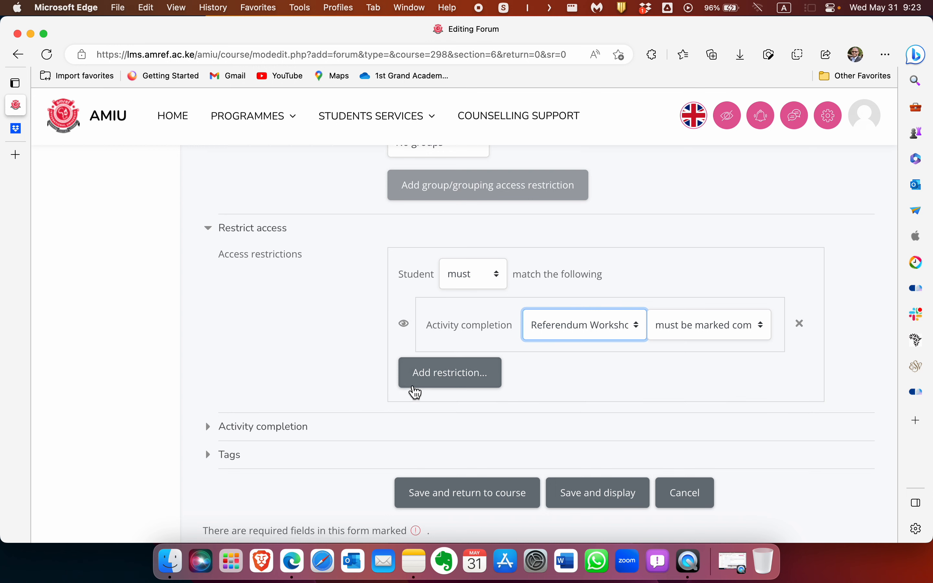
- Expand the activity completion settings, keep manual completion by students, and save the forum, returning to the course
{"action": "left_click", "coordinate": [308, 428]}
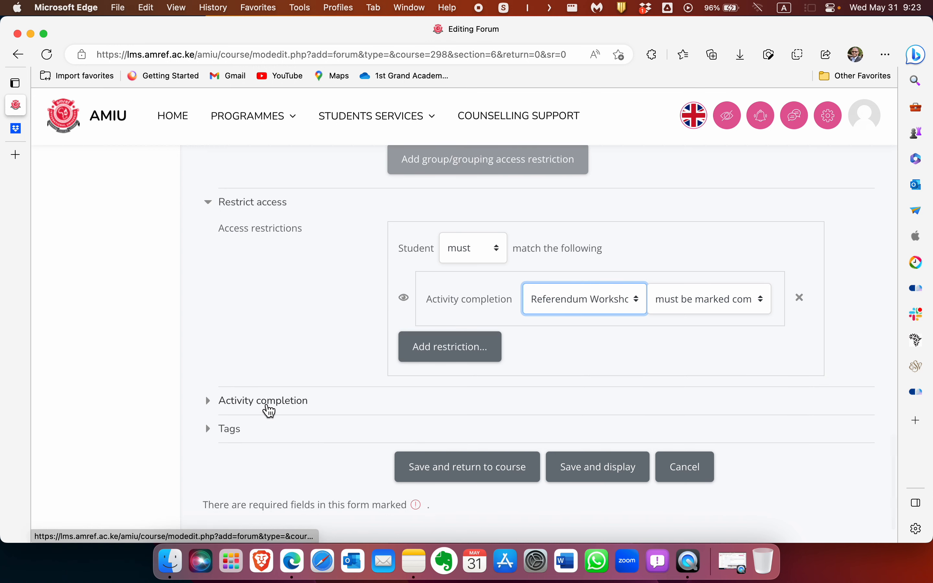
{"action": "scroll", "coordinate": [339, 424], "scroll_direction": "down", "scroll_amount": 5}
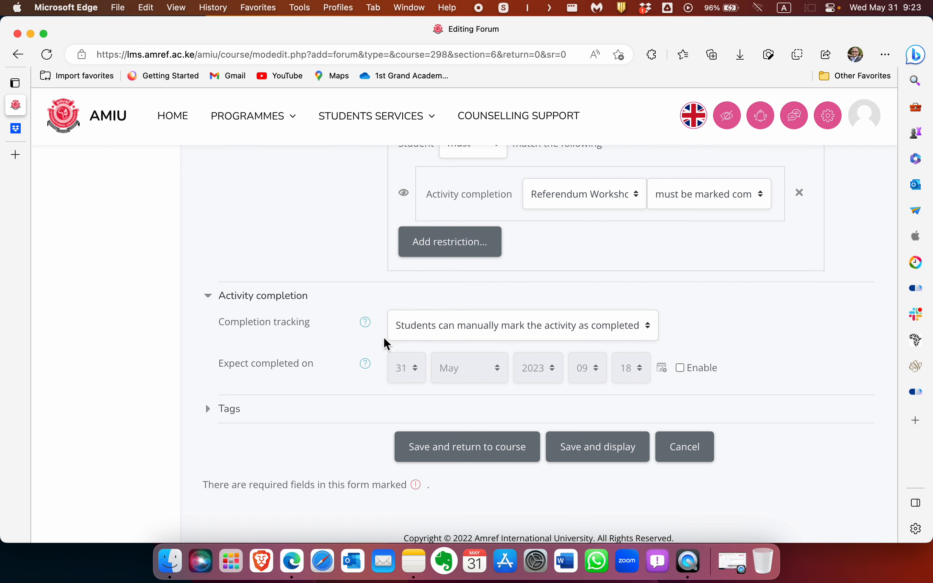
{"action": "scroll", "coordinate": [322, 389], "scroll_direction": "down", "scroll_amount": 2}
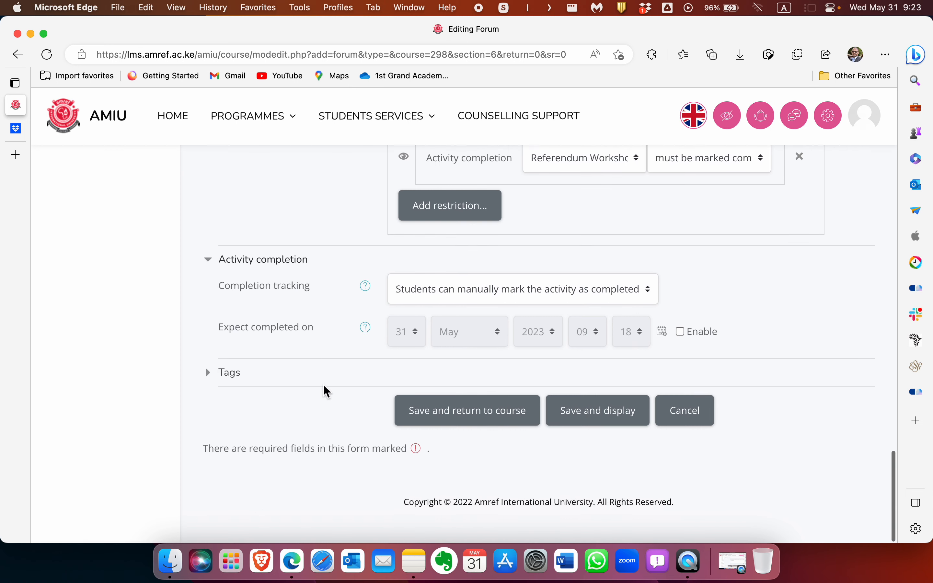
{"action": "left_click", "coordinate": [436, 413]}
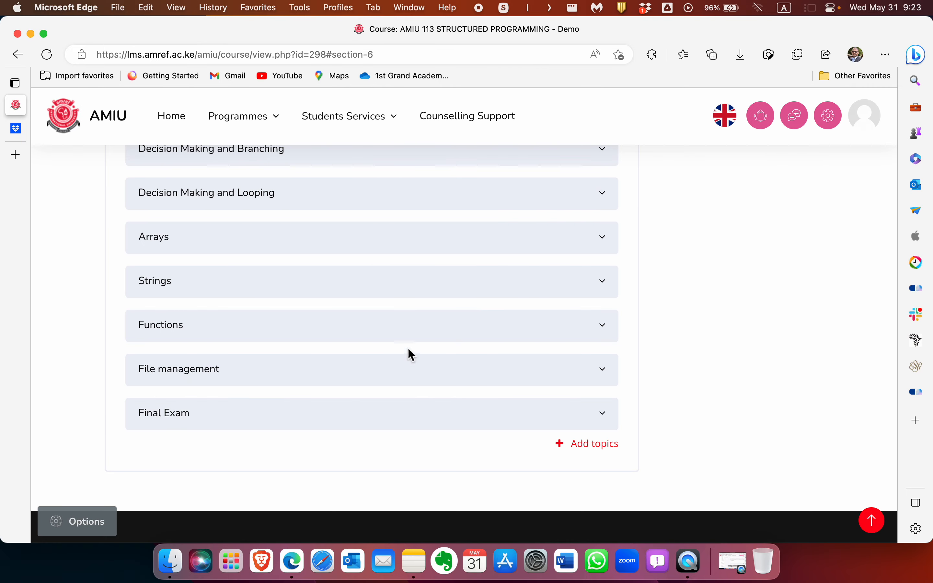
- Expand the Decision Making and Branching topic and review the Discussion Question #1 entry with its due date and restriction
{"action": "scroll", "coordinate": [408, 354], "scroll_direction": "up", "scroll_amount": 3}
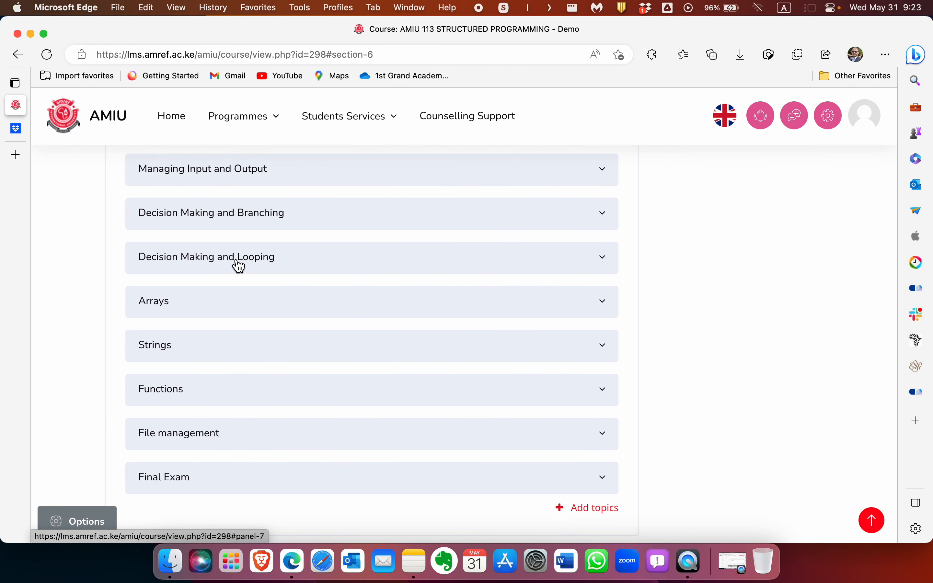
{"action": "left_click", "coordinate": [239, 266]}
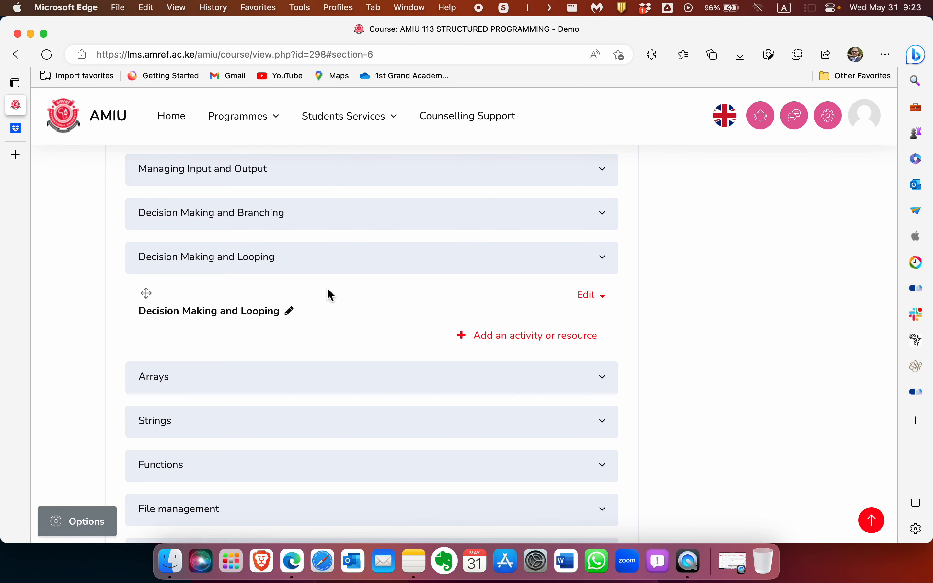
{"action": "scroll", "coordinate": [231, 280], "scroll_direction": "up", "scroll_amount": 2}
{"action": "left_click", "coordinate": [212, 280]}
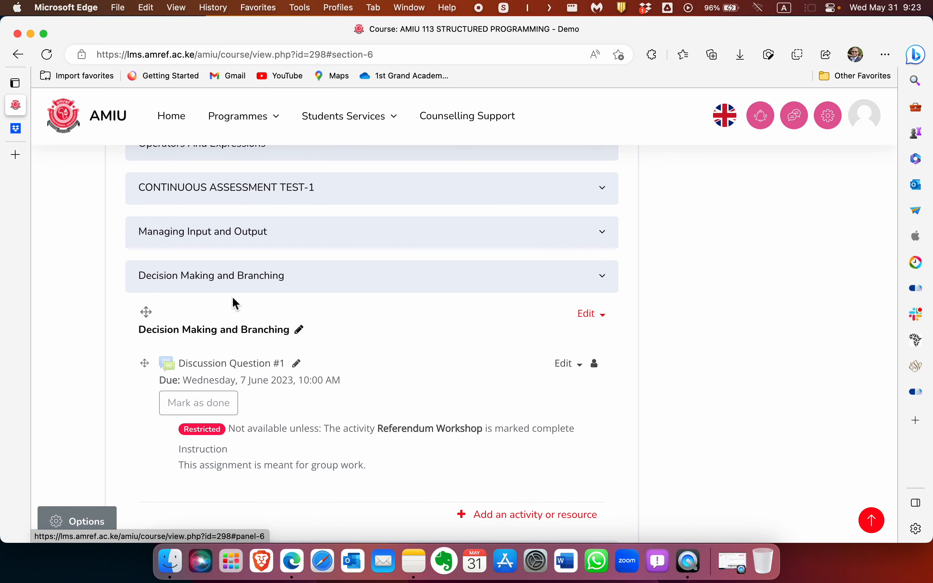
{"action": "scroll", "coordinate": [429, 328], "scroll_direction": "down", "scroll_amount": 2}
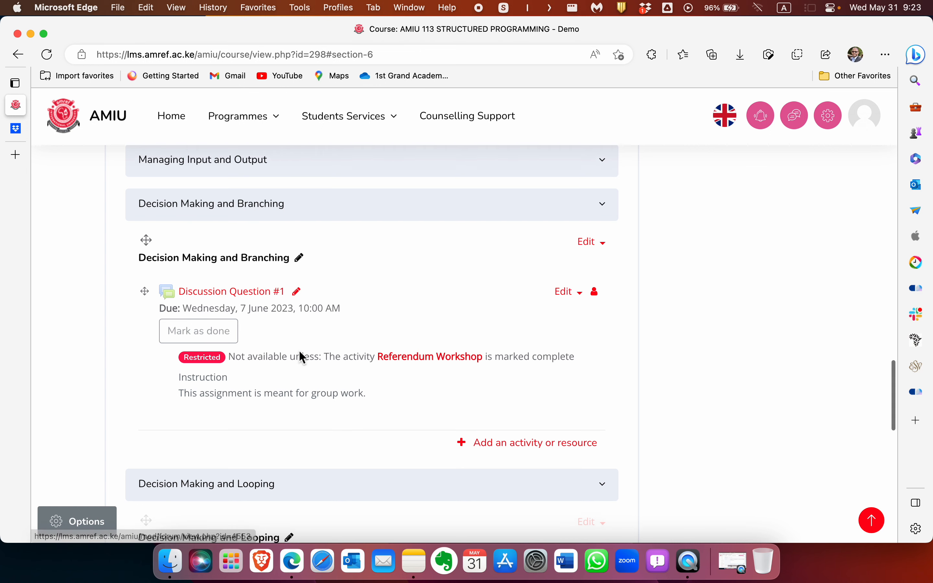
{"action": "scroll", "coordinate": [302, 358], "scroll_direction": "down", "scroll_amount": 2}
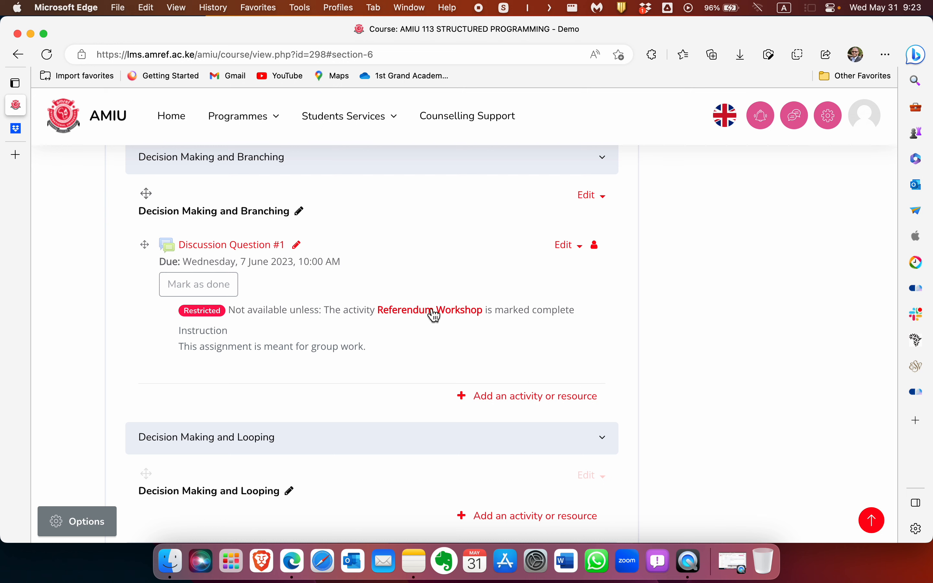
- Open the Discussion Question #1 forum and start a new discussion topic
{"action": "left_click", "coordinate": [212, 251]}
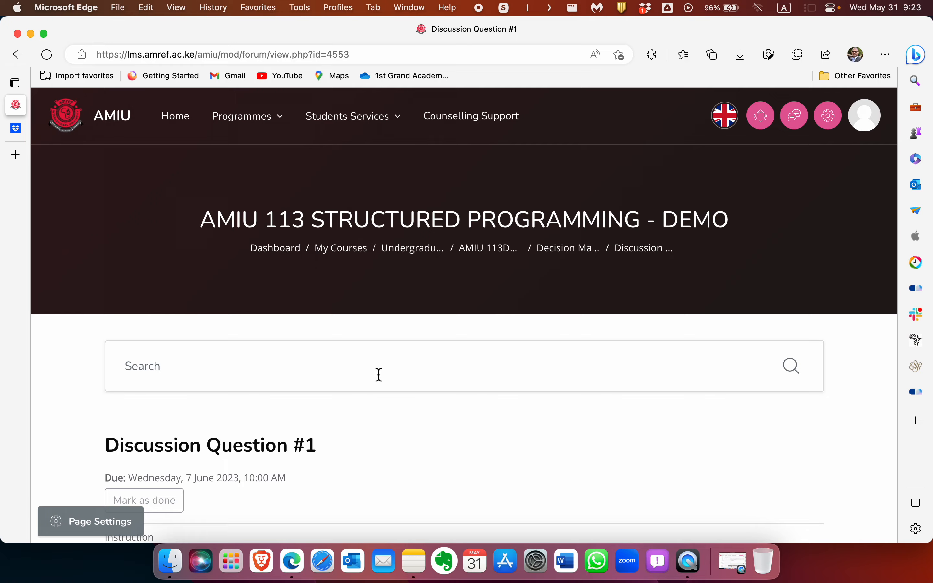
{"action": "scroll", "coordinate": [377, 375], "scroll_direction": "down", "scroll_amount": 5}
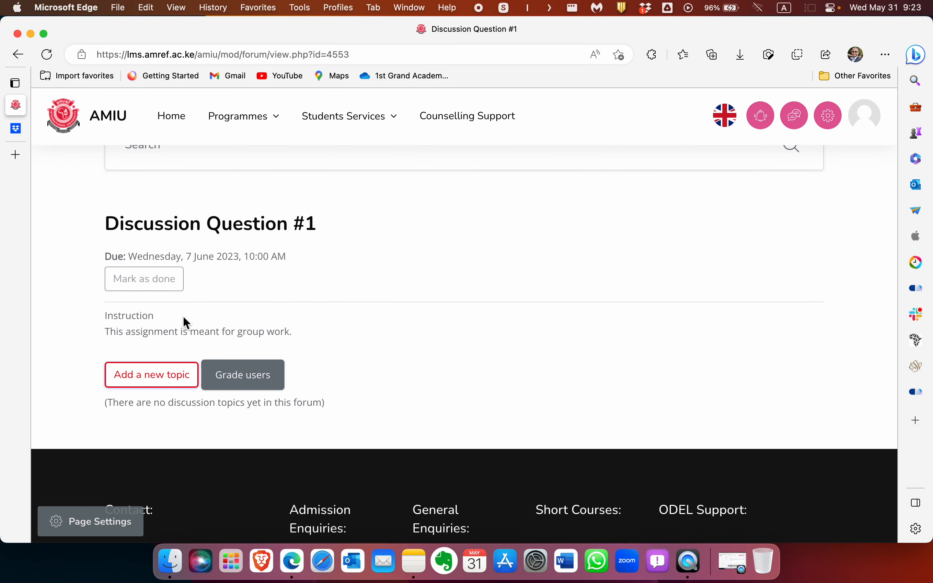
{"action": "left_click", "coordinate": [118, 376]}
{"action": "left_click", "coordinate": [141, 383]}
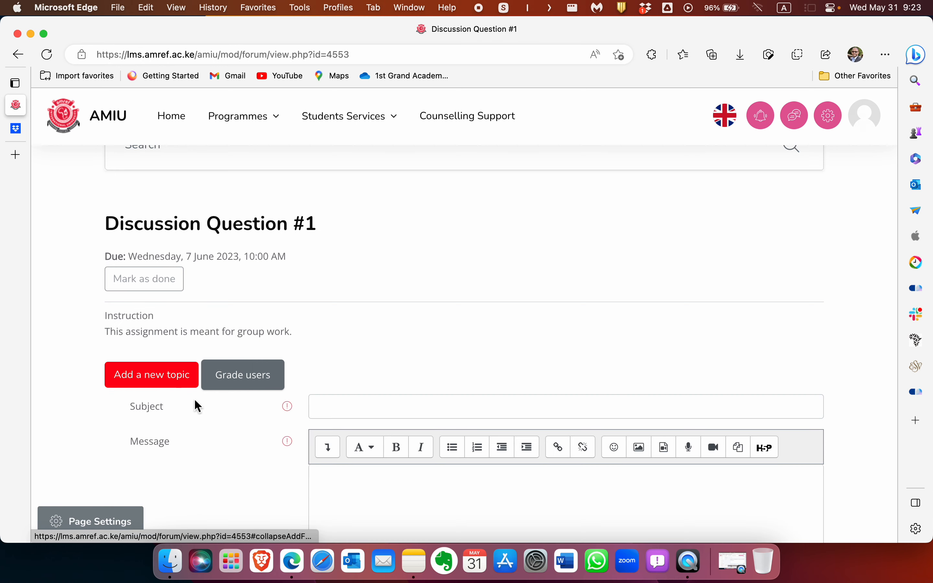
{"action": "scroll", "coordinate": [227, 424], "scroll_direction": "down", "scroll_amount": 4}
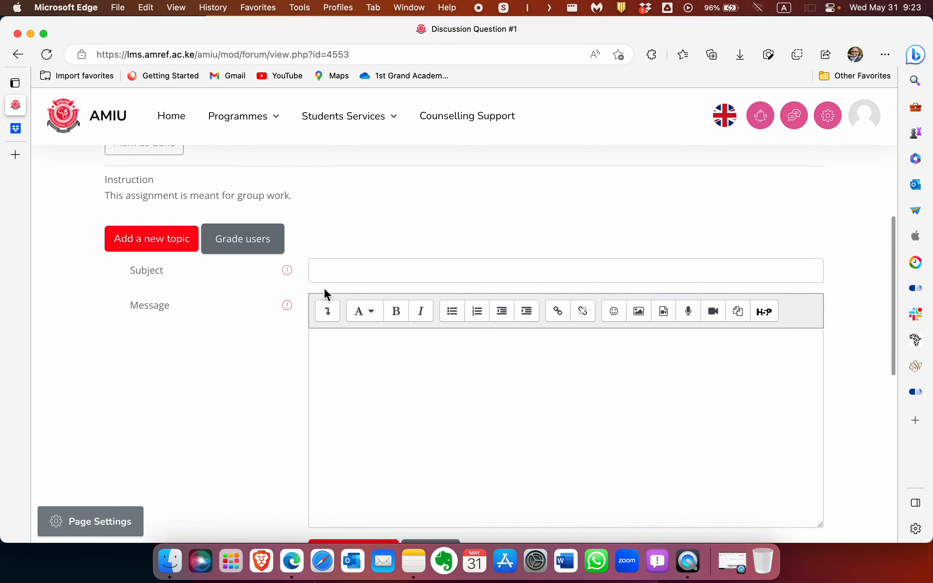
- Enter "Referendum" as the new topic's subject, correcting its spelling
{"action": "left_click", "coordinate": [351, 272]}
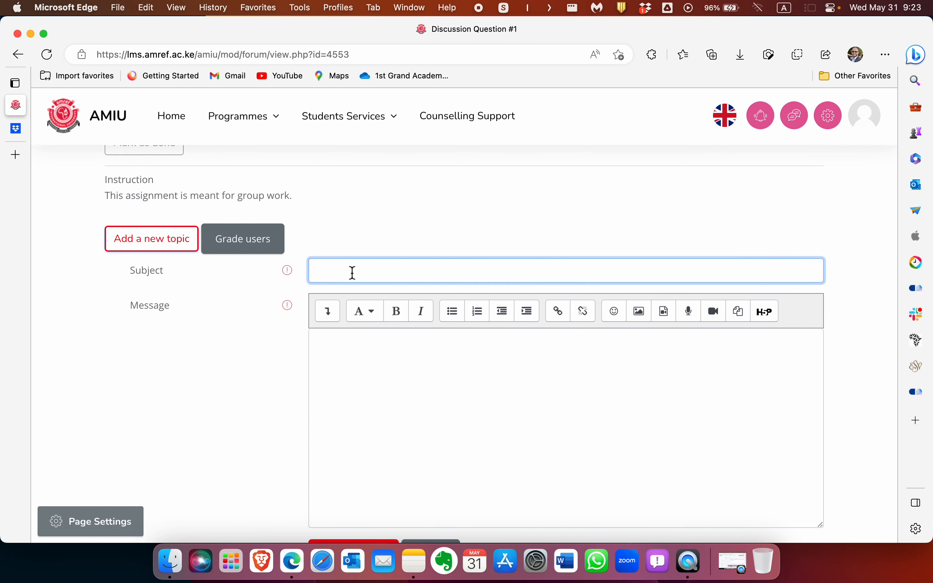
{"action": "type", "text": "Referundum"}
{"action": "left_click", "coordinate": [340, 273]}
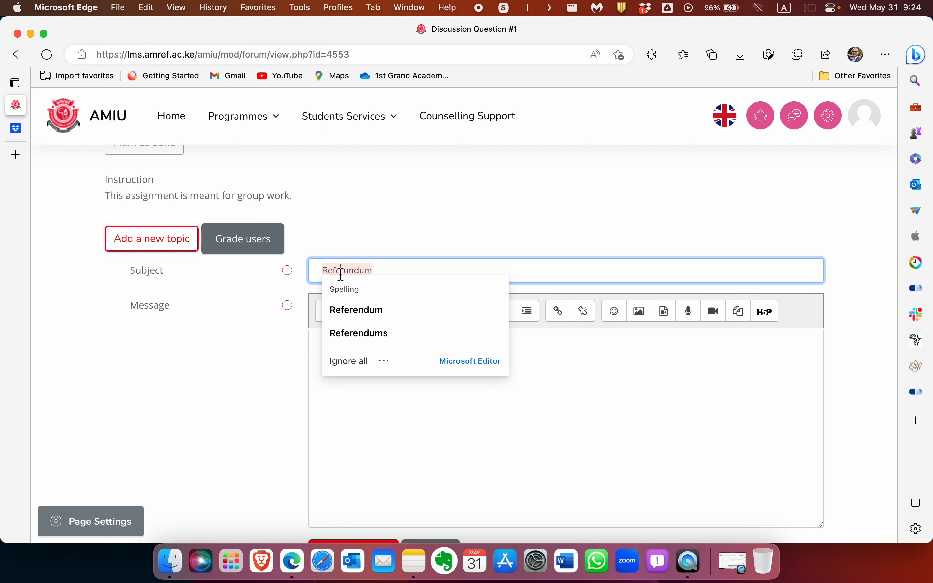
{"action": "left_click", "coordinate": [349, 313]}
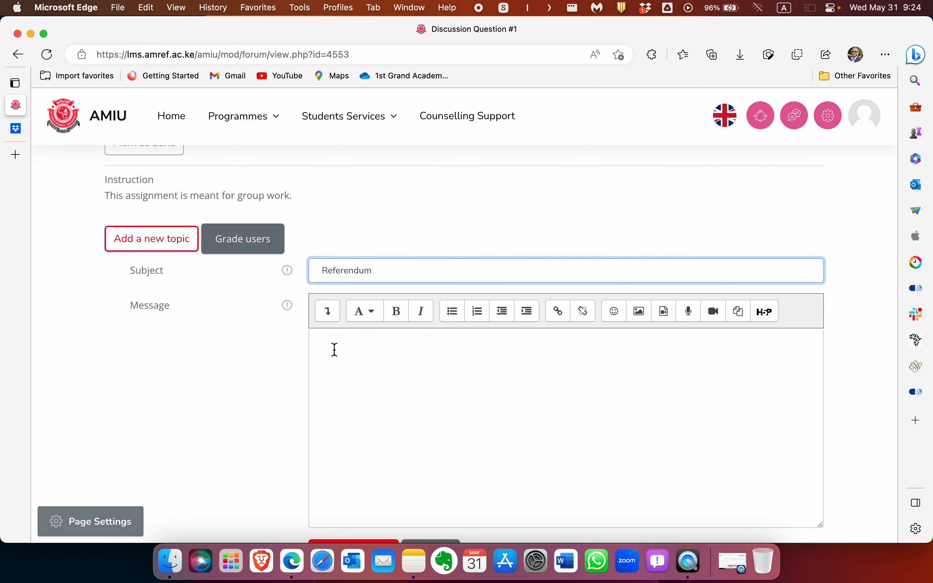
- Write the message's opening line: "Outline the constitutional procedure for making political decisions in Kenya"
{"action": "left_click", "coordinate": [335, 349]}
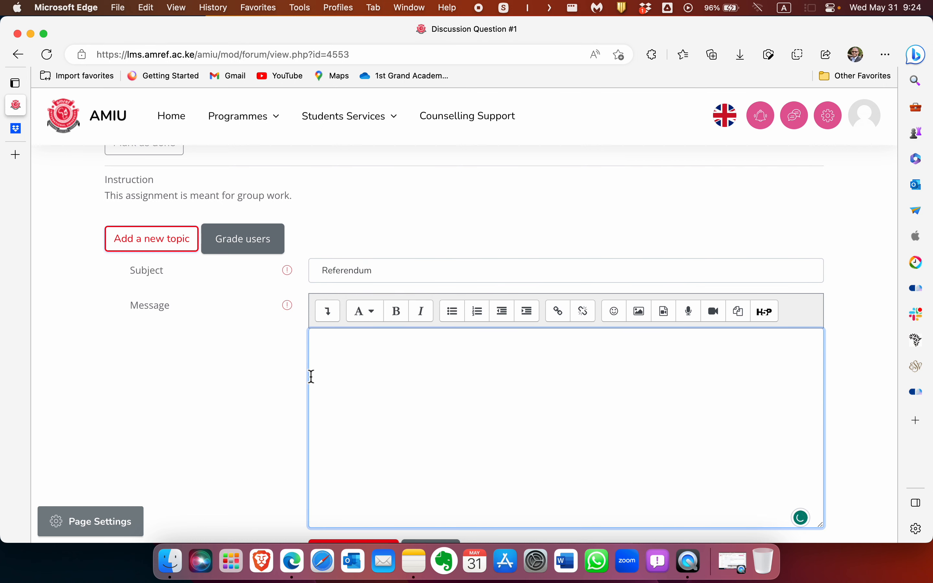
{"action": "type", "text": "Outline the proc"}
{"action": "type", "text": "edure for "}
{"action": "type", "text": "consitut"}
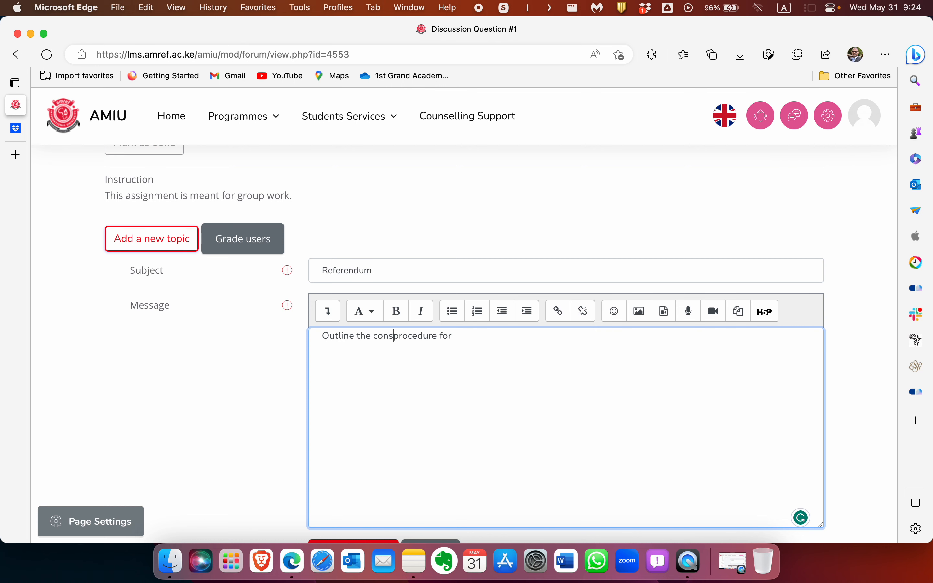
{"action": "type", "text": "ional"}
{"action": "left_click", "coordinate": [509, 342]}
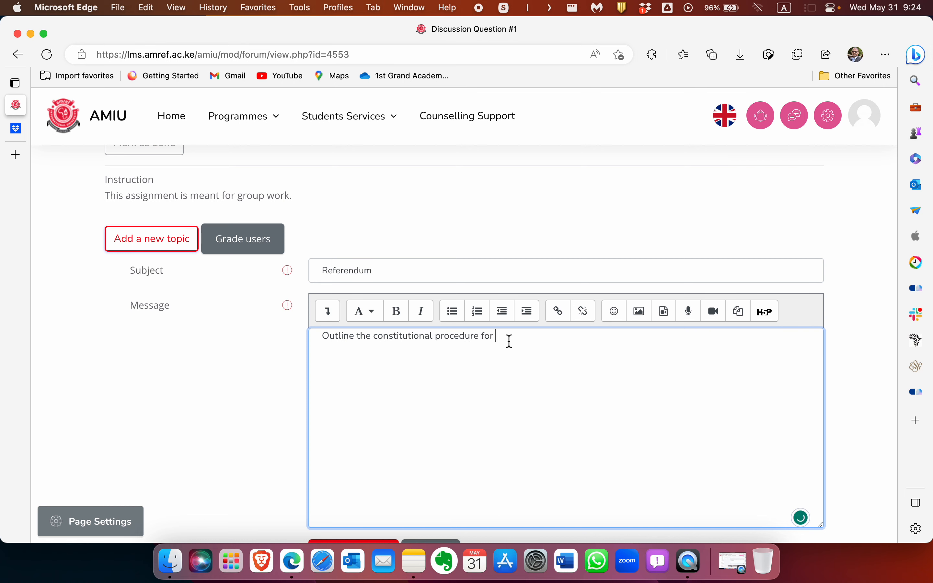
{"action": "type", "text": "c"}
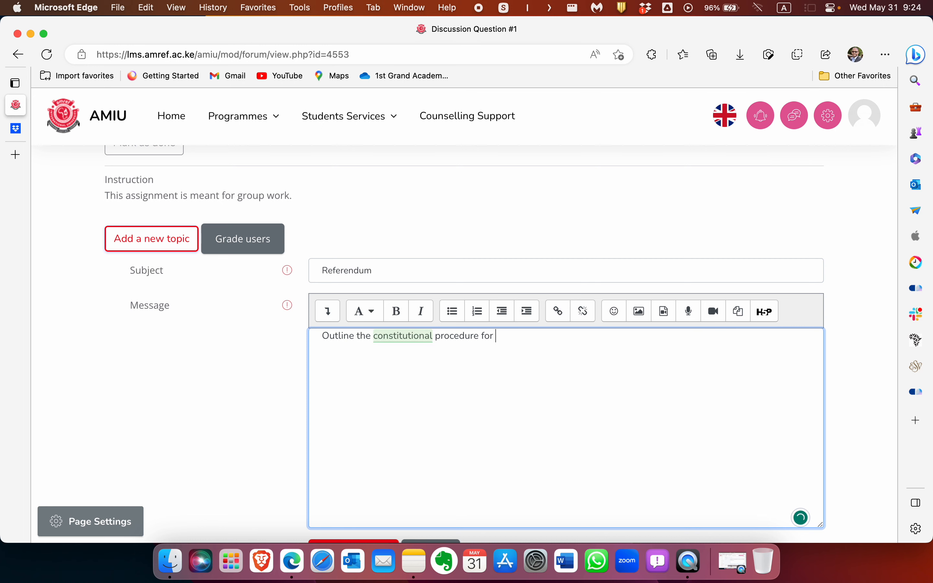
{"action": "type", "text": "makin"}
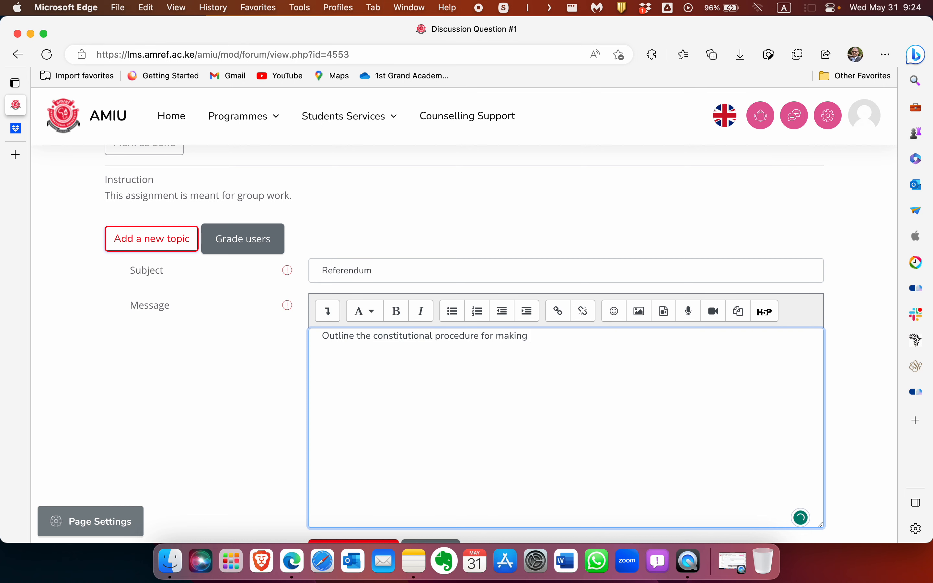
{"action": "type", "text": "g political decisions in Kenya"}
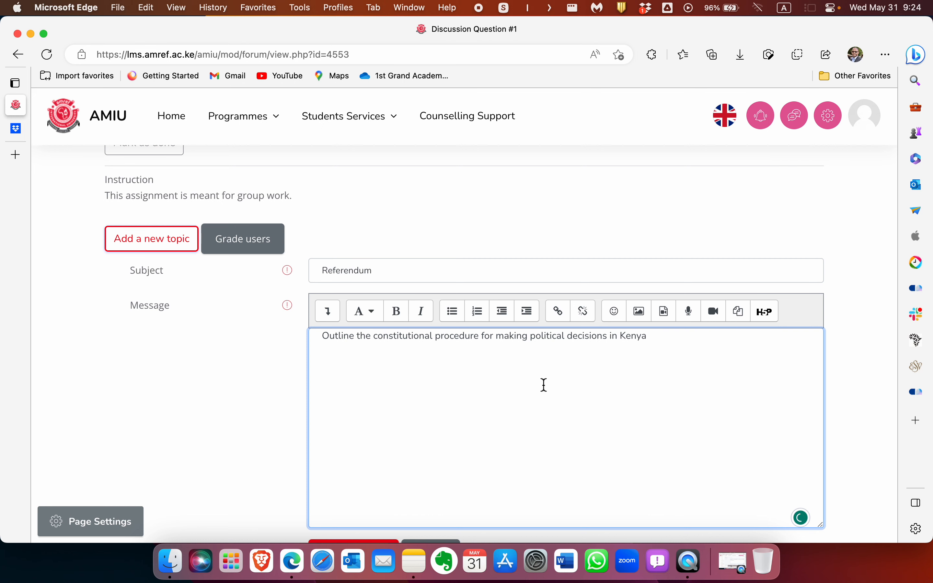
- Add a numbered list: "Post your initial reply", "Read all other students posts", "Respond to not less than 3 other students in the class."
{"action": "key", "text": "Return"}
{"action": "left_click", "coordinate": [482, 315]}
{"action": "type", "text": "Post you"}
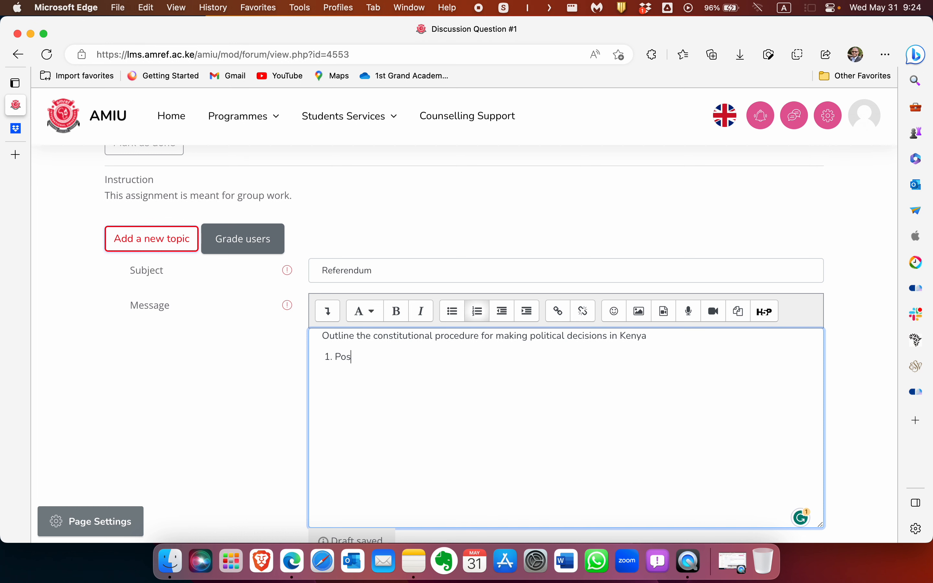
{"action": "type", "text": "r initial reply to"}
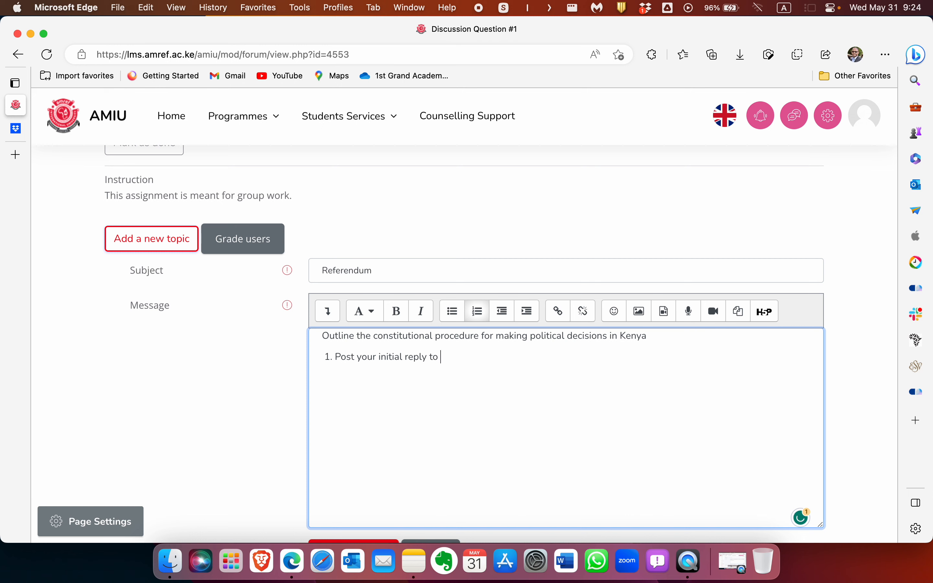
{"action": "type", "text": "this "}
{"action": "type", "text": "comm"}
{"action": "type", "text": "ther students post"}
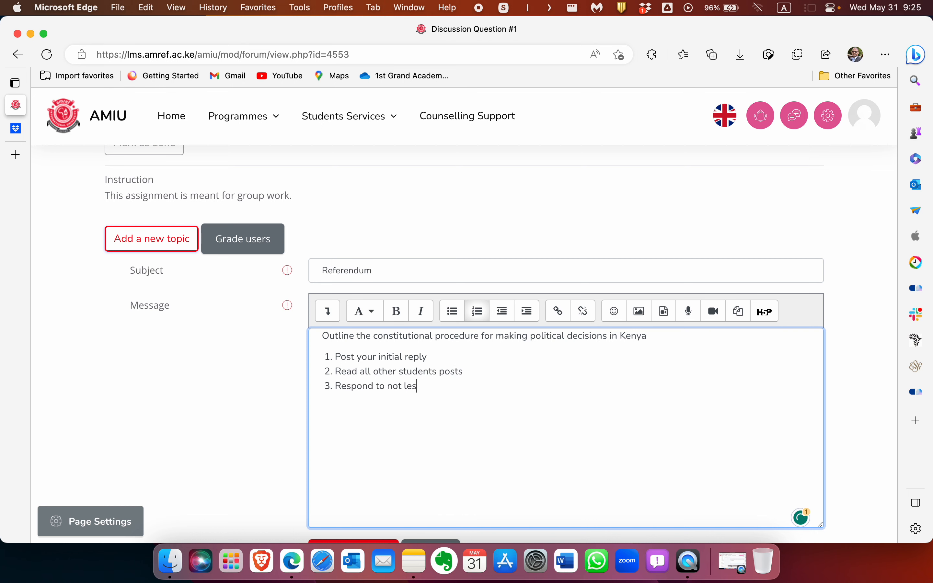
{"action": "type", "text": "s than 3 other students in the class."}
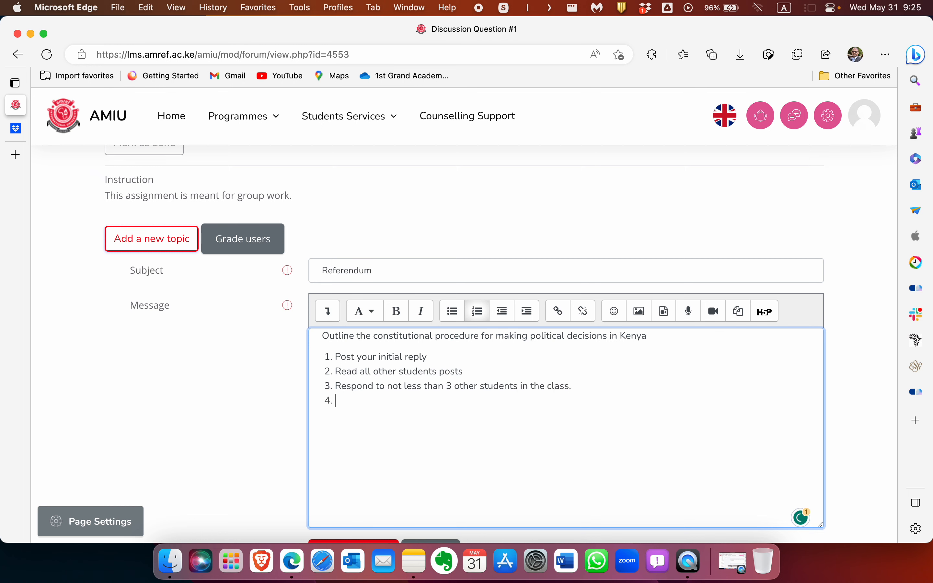
- End the numbered list and add the closing line "Possible score - 20 marks" below it
{"action": "key", "text": "Return"}
{"action": "type", "text": "Total"}
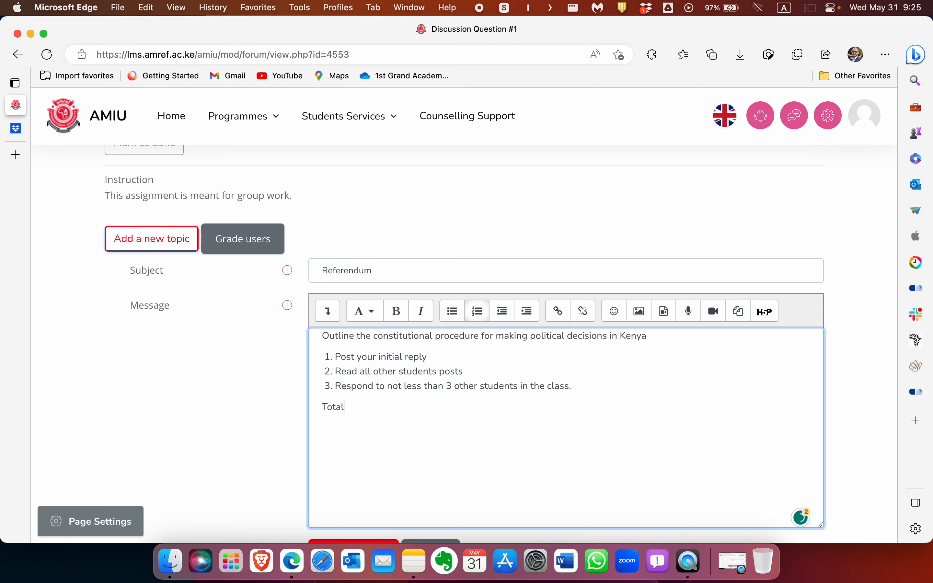
{"action": "type", "text": " score"}
{"action": "key", "text": "BackSpace"}
{"action": "key", "text": "BackSpace"}
{"action": "key", "text": "BackSpace"}
{"action": "key", "text": "BackSpace"}
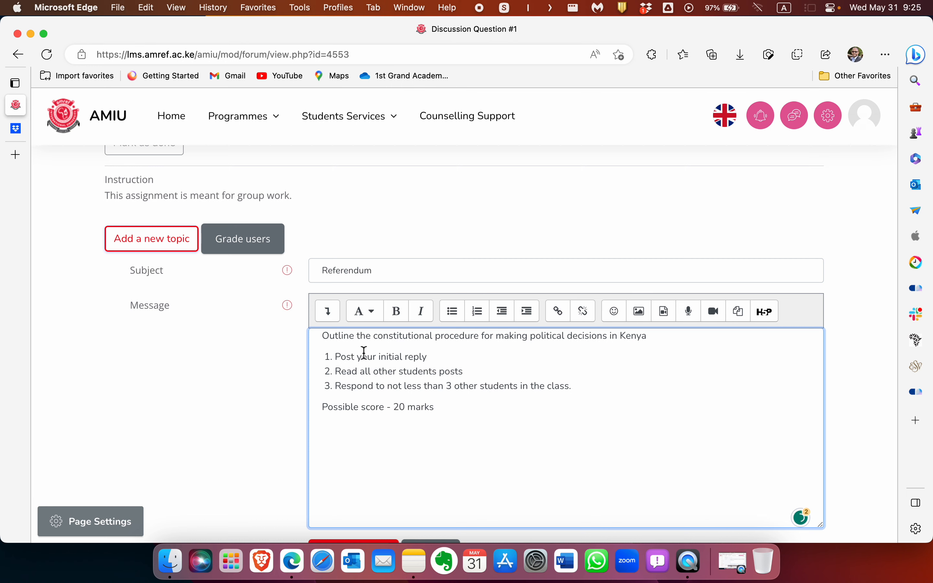
- Post the Referendum topic to the forum and review the published post
{"action": "scroll", "coordinate": [285, 431], "scroll_direction": "down", "scroll_amount": 6}
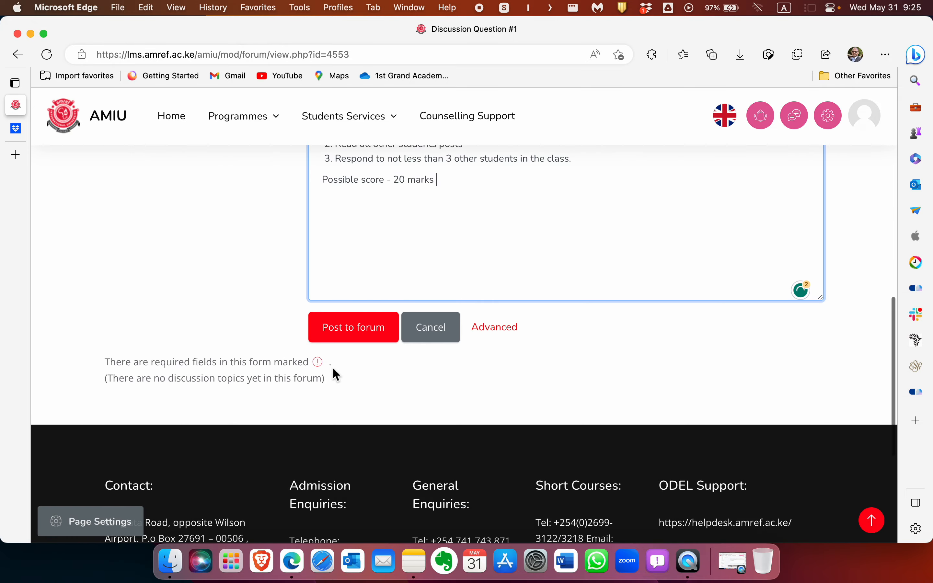
{"action": "left_click", "coordinate": [343, 328]}
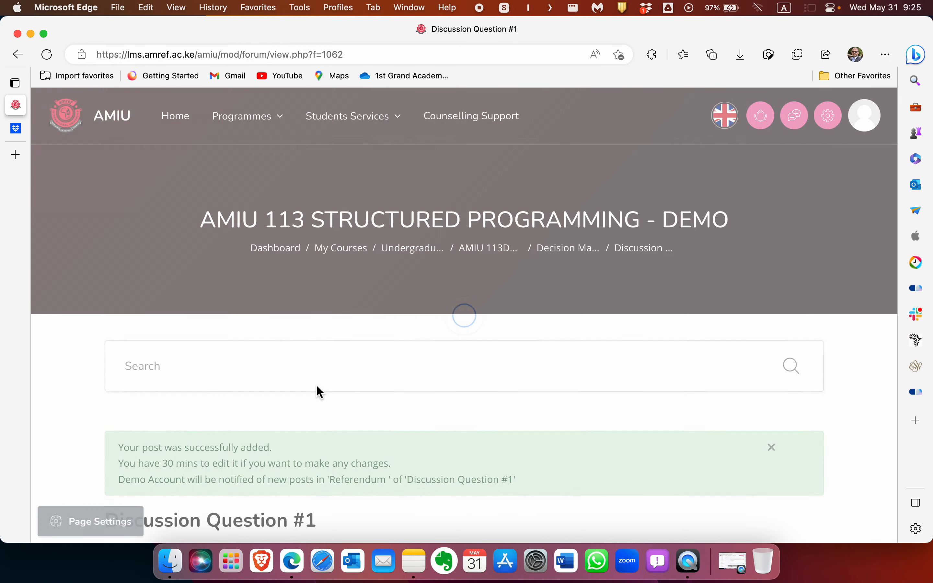
{"action": "scroll", "coordinate": [335, 392], "scroll_direction": "down", "scroll_amount": 5}
{"action": "scroll", "coordinate": [335, 391], "scroll_direction": "down", "scroll_amount": 6}
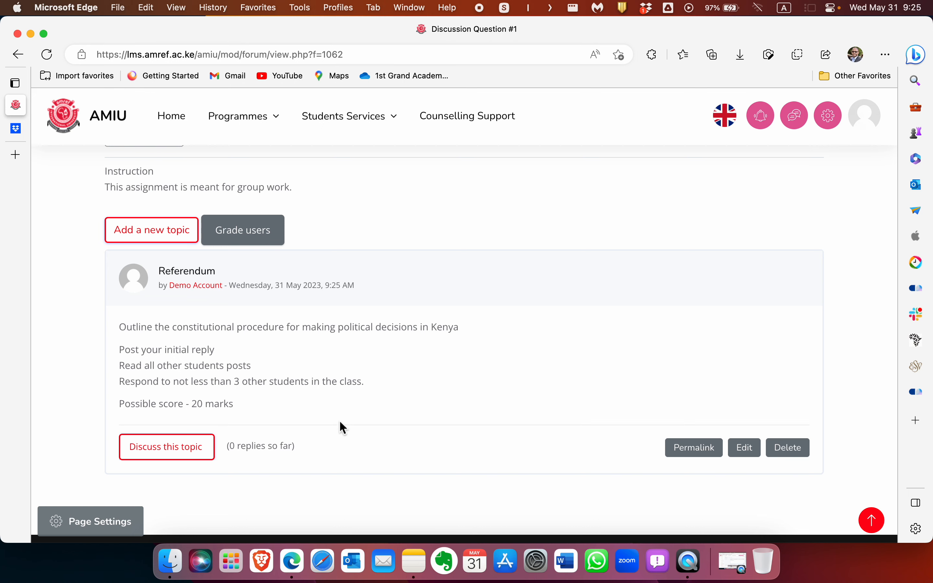
- Open the Referendum discussion and write a reply to the topic reading "Input their reponsses or discussion"
{"action": "left_click", "coordinate": [126, 453]}
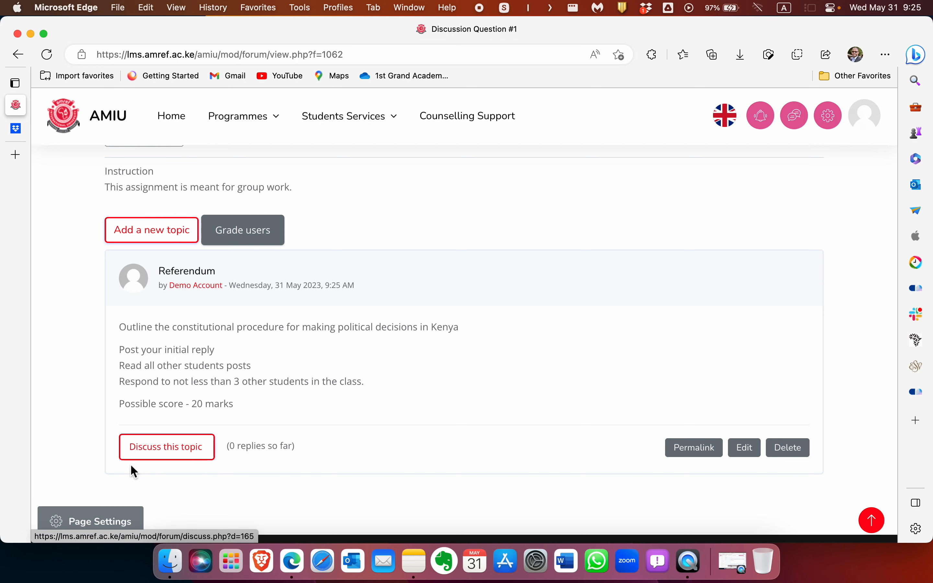
{"action": "left_click", "coordinate": [160, 461]}
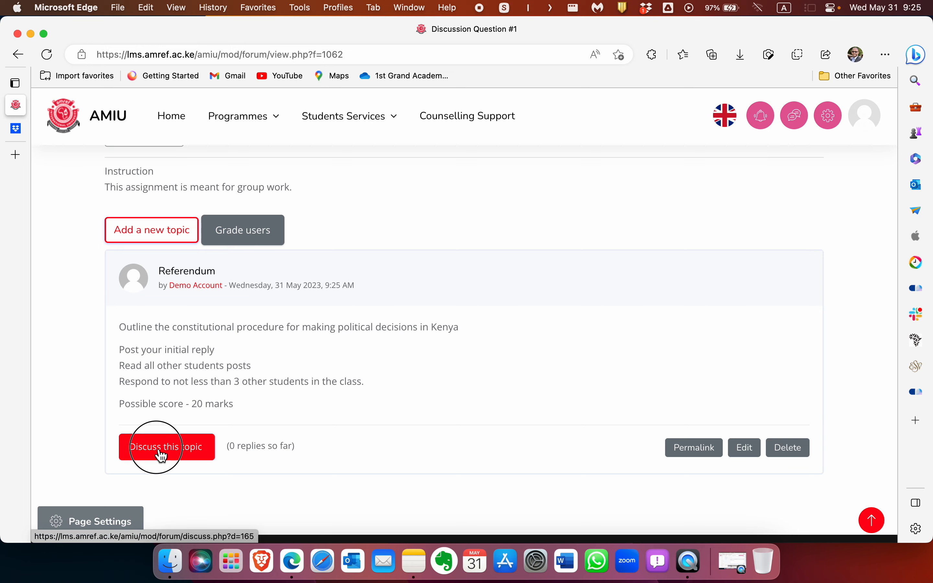
{"action": "scroll", "coordinate": [283, 391], "scroll_direction": "down", "scroll_amount": 10}
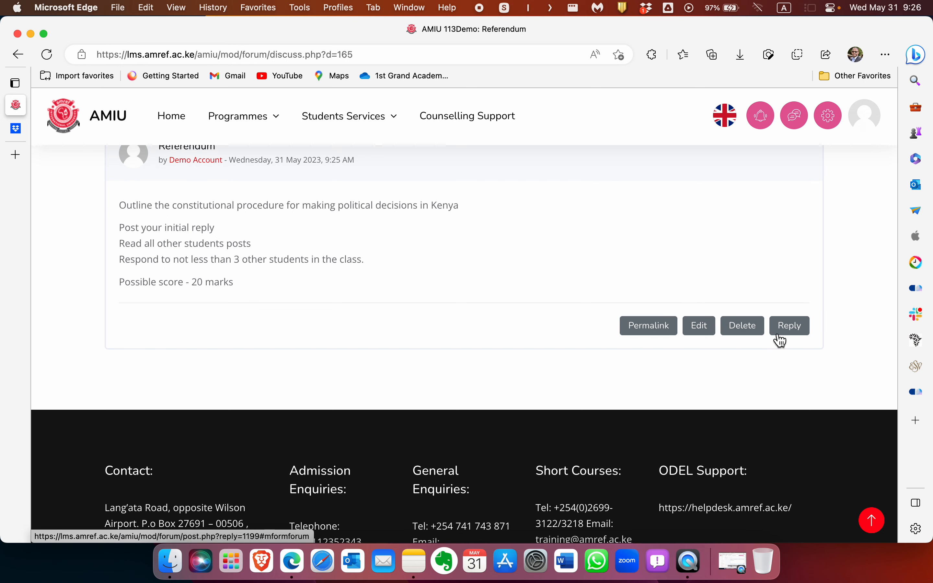
{"action": "left_click", "coordinate": [799, 333]}
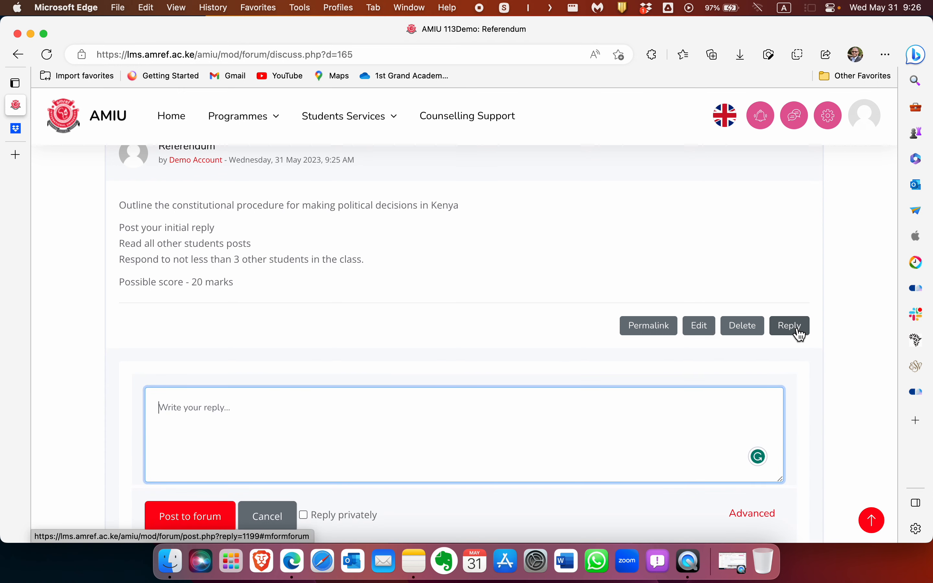
{"action": "type", "text": "Input their reponsses "}
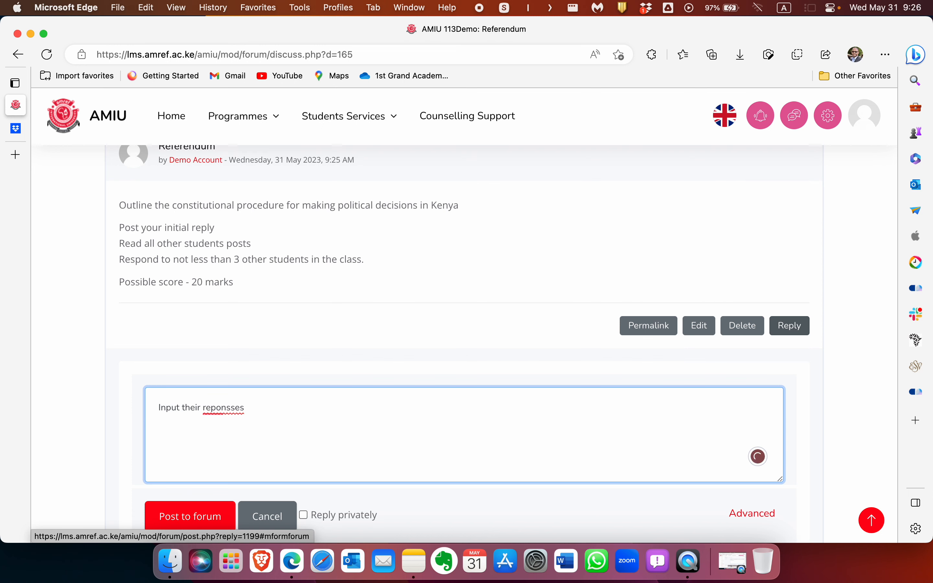
{"action": "type", "text": "or discussion"}
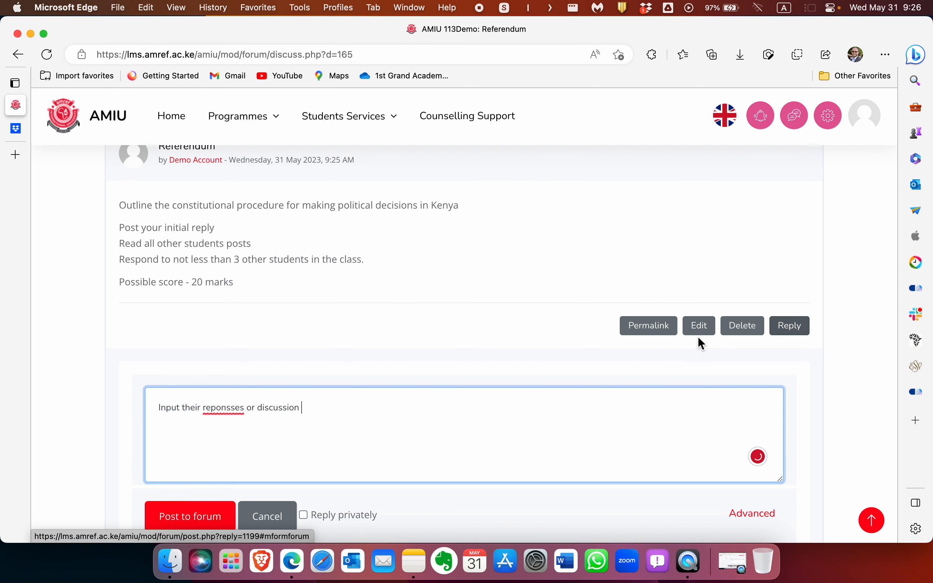
- Correct the misspelled word in the reply to "responses" and post the reply to the forum
{"action": "double_click", "coordinate": [229, 409]}
{"action": "left_click", "coordinate": [227, 429]}
{"action": "scroll", "coordinate": [339, 413], "scroll_direction": "down", "scroll_amount": 2}
{"action": "scroll", "coordinate": [339, 413], "scroll_direction": "down", "scroll_amount": 1}
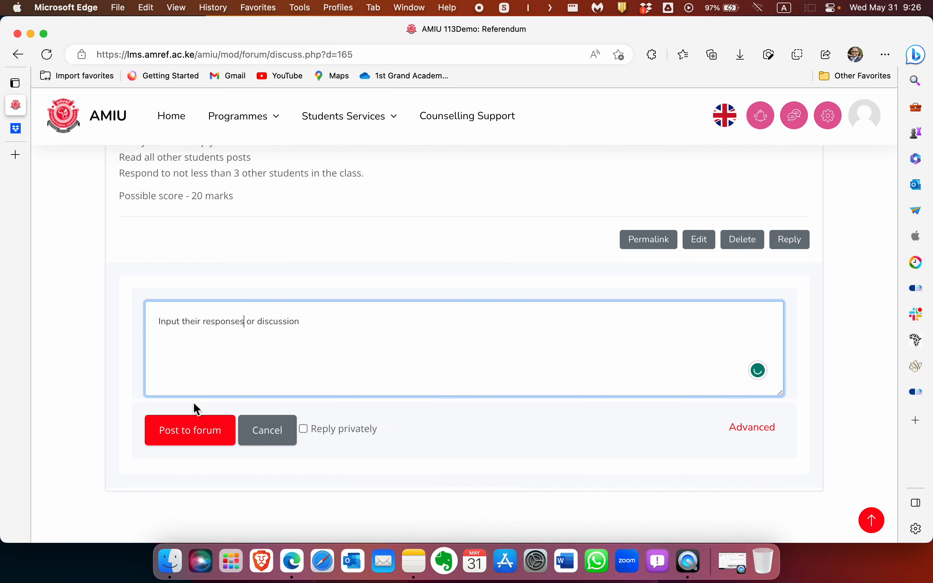
{"action": "left_click", "coordinate": [196, 426]}
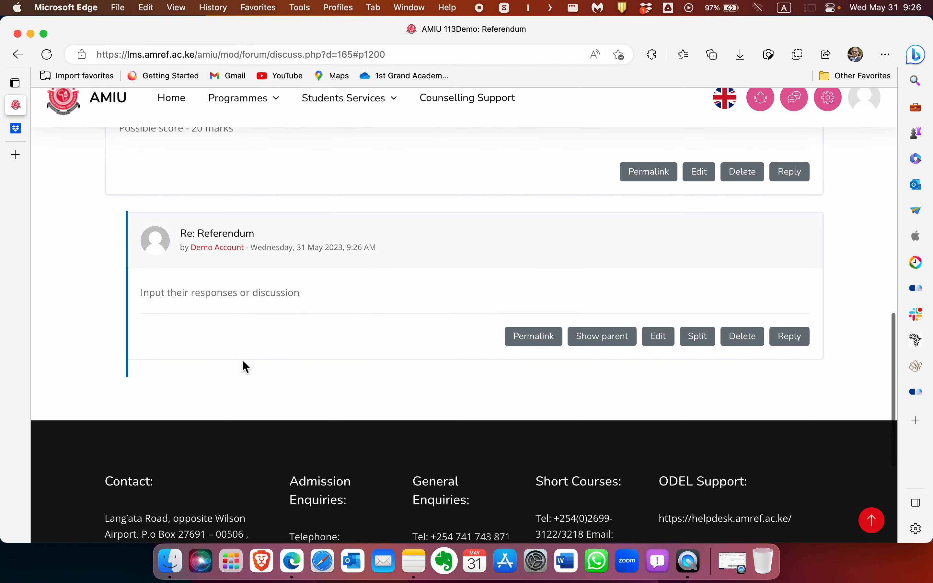
- Post a nested reply to the "Input their responses or discussion" post, reading "This is accurately stated. However, ,,."
{"action": "scroll", "coordinate": [266, 385], "scroll_direction": "up", "scroll_amount": 7}
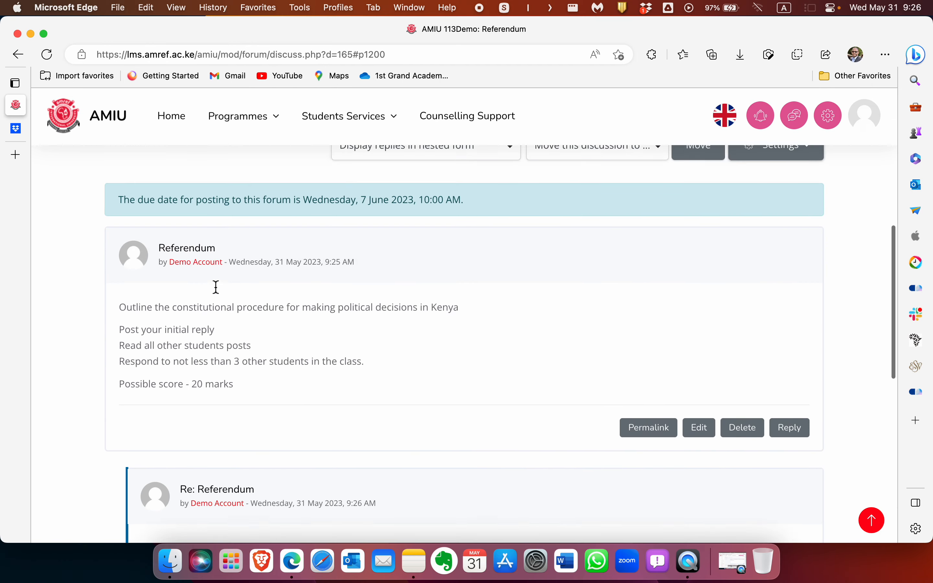
{"action": "scroll", "coordinate": [215, 286], "scroll_direction": "down", "scroll_amount": 2}
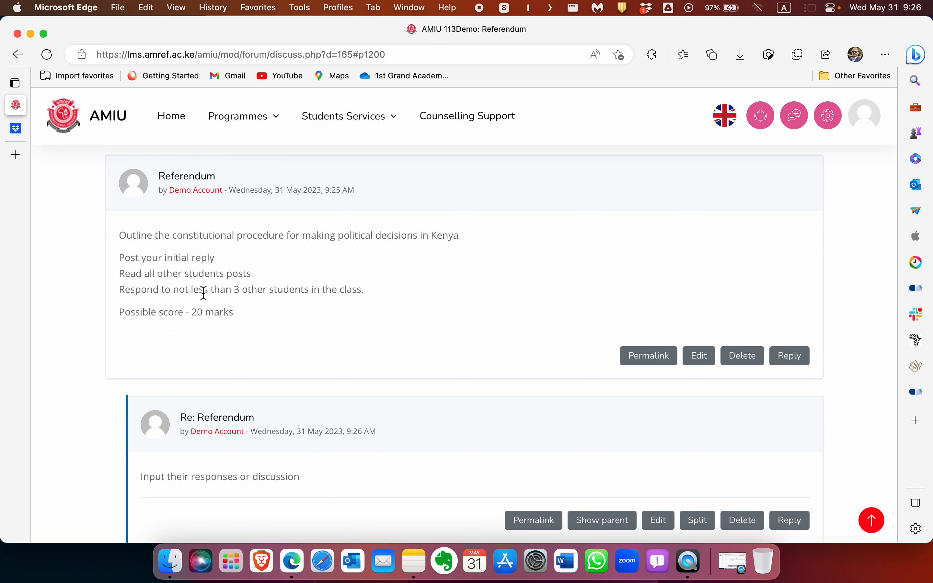
{"action": "scroll", "coordinate": [223, 341], "scroll_direction": "down", "scroll_amount": 1}
{"action": "scroll", "coordinate": [222, 342], "scroll_direction": "down", "scroll_amount": 4}
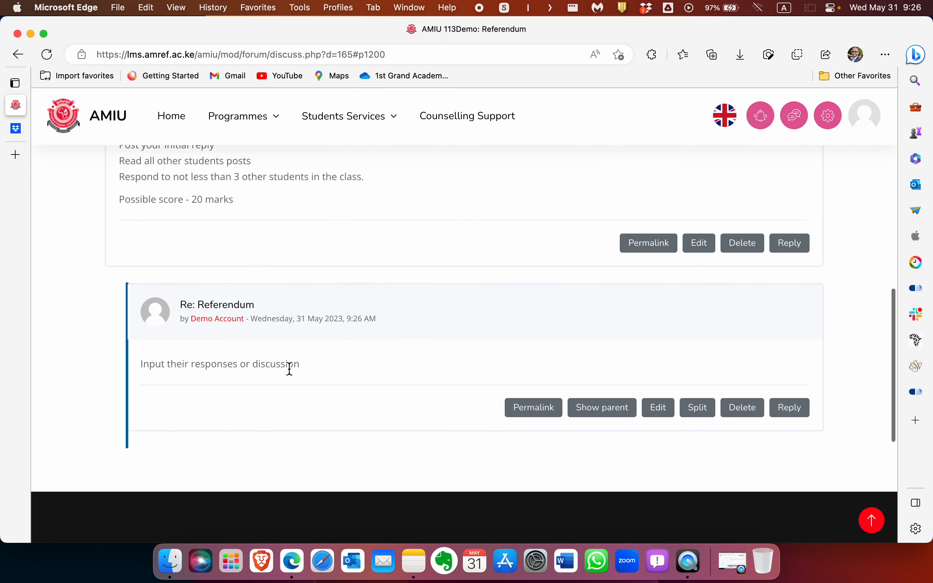
{"action": "left_click", "coordinate": [792, 410]}
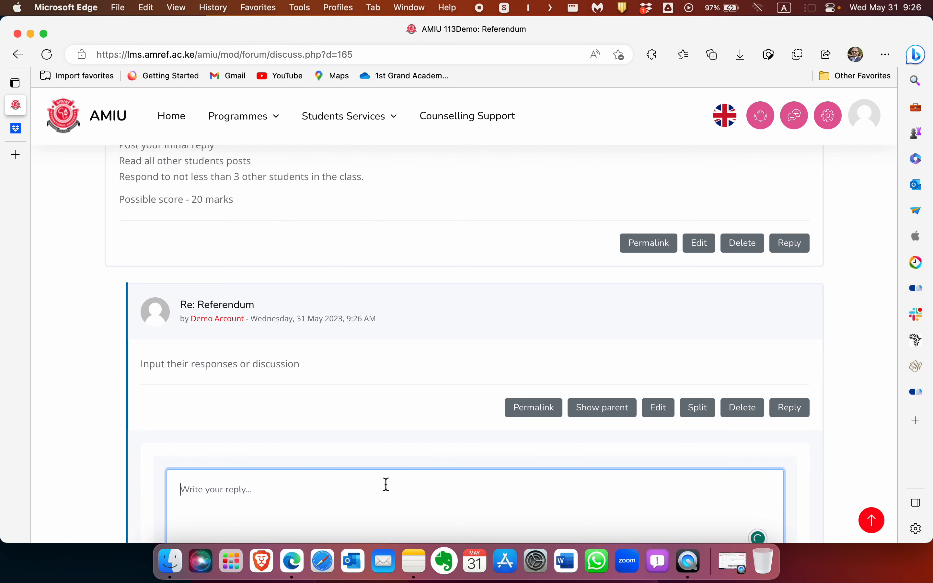
{"action": "scroll", "coordinate": [236, 343], "scroll_direction": "down", "scroll_amount": 4}
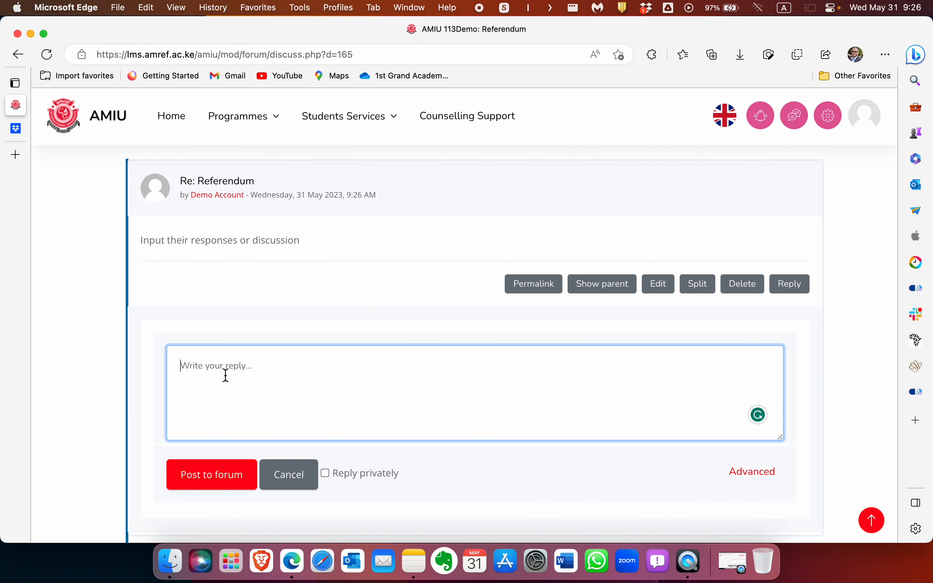
{"action": "type", "text": "This is accurately"}
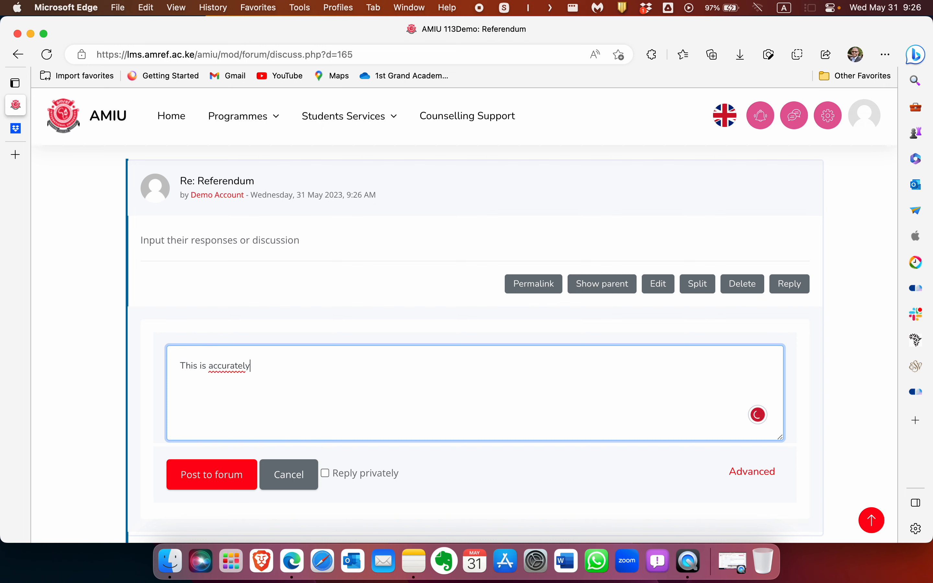
{"action": "type", "text": " stated. However, ..."}
{"action": "left_click", "coordinate": [210, 482]}
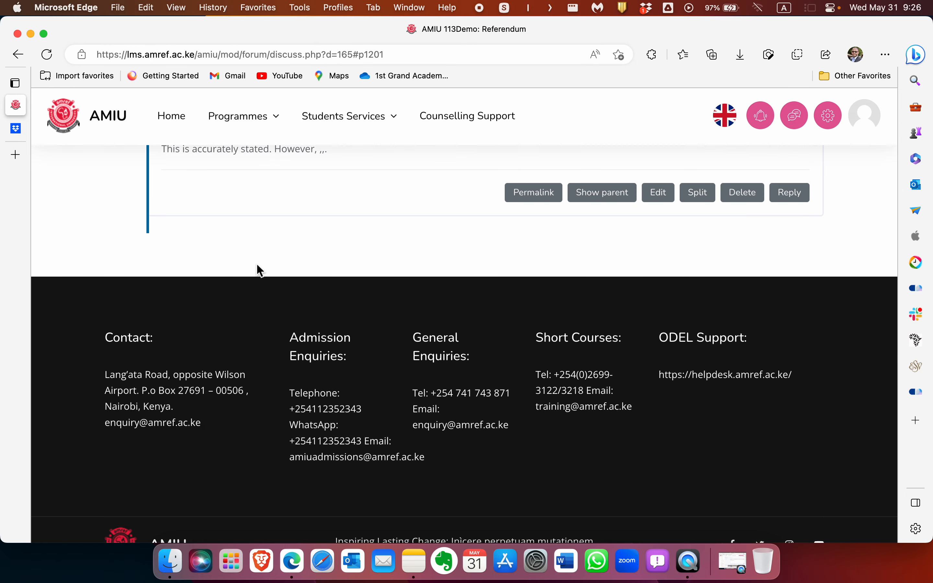
- Review the Referendum thread, comparing the original topic and its instructions with the first reply and the nested response
{"action": "scroll", "coordinate": [253, 262], "scroll_direction": "up", "scroll_amount": 10}
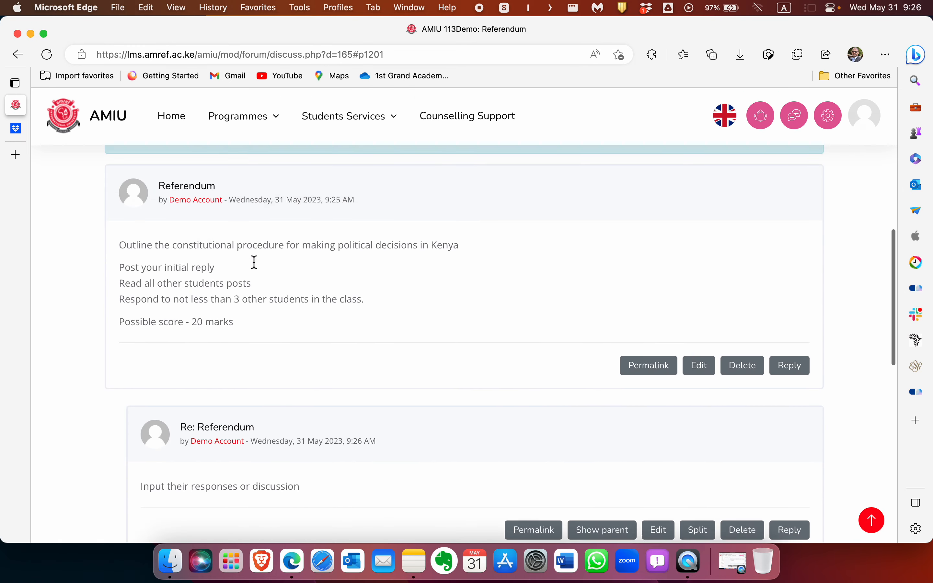
{"action": "scroll", "coordinate": [243, 331], "scroll_direction": "down", "scroll_amount": 4}
{"action": "scroll", "coordinate": [257, 353], "scroll_direction": "up", "scroll_amount": 1}
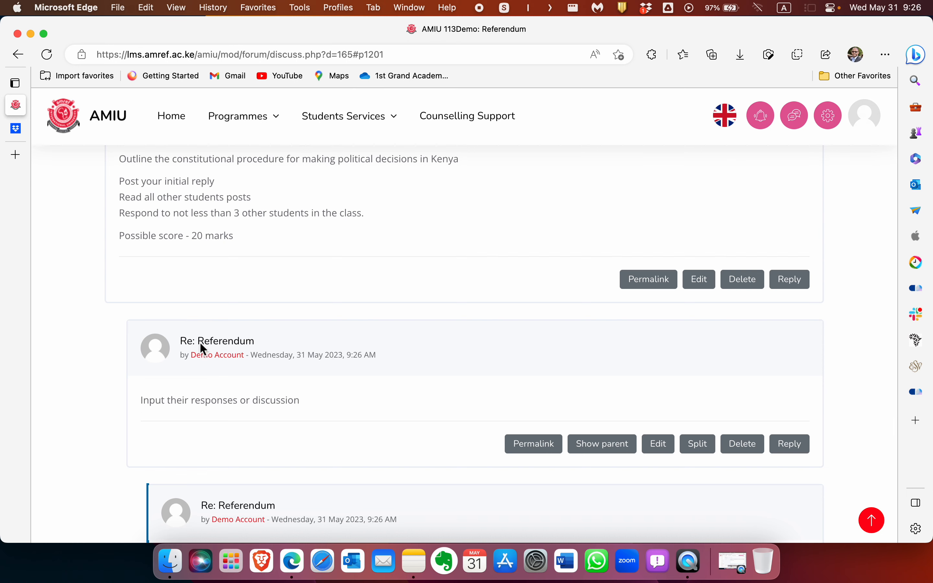
{"action": "scroll", "coordinate": [235, 308], "scroll_direction": "down", "scroll_amount": 1}
{"action": "scroll", "coordinate": [209, 389], "scroll_direction": "down", "scroll_amount": 4}
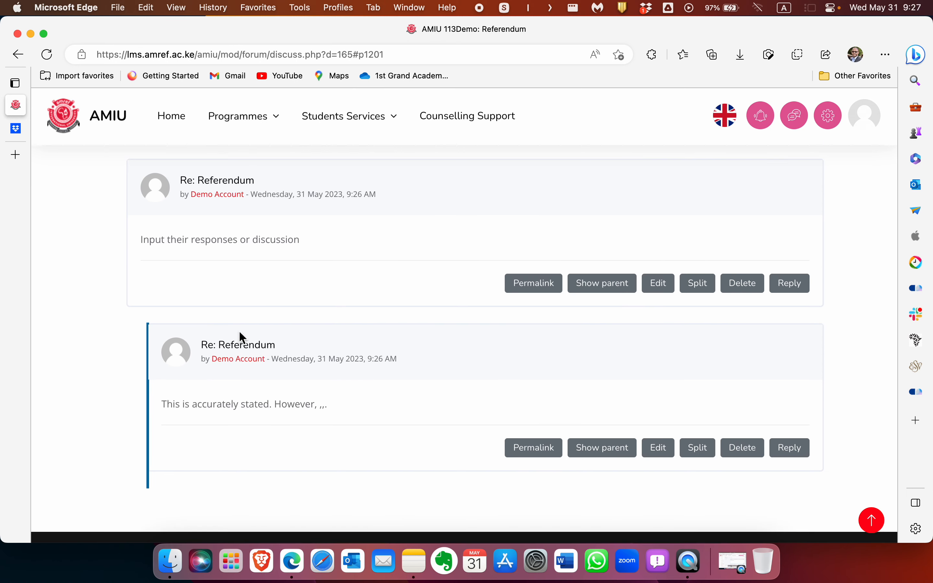
{"action": "scroll", "coordinate": [231, 308], "scroll_direction": "up", "scroll_amount": 3}
{"action": "scroll", "coordinate": [218, 277], "scroll_direction": "up", "scroll_amount": 2}
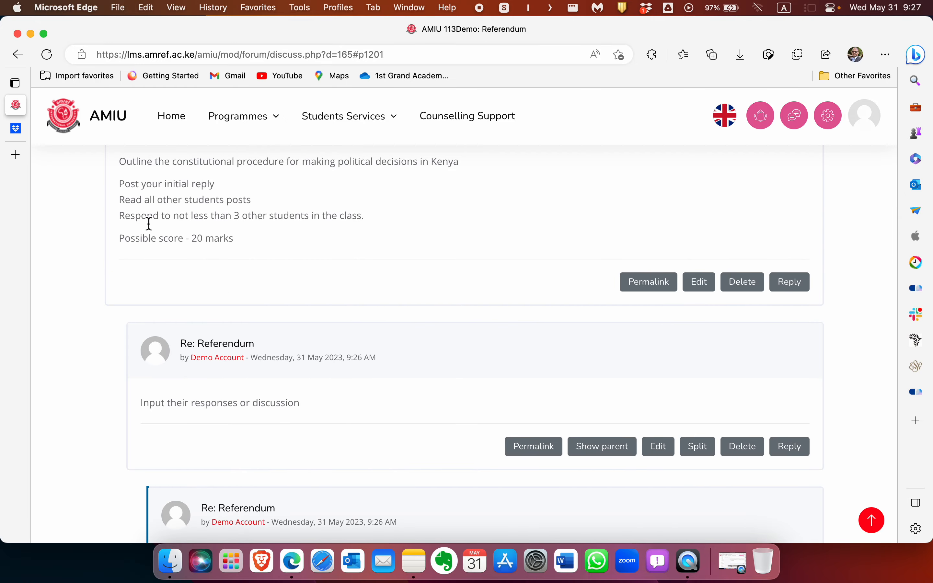
{"action": "scroll", "coordinate": [138, 328], "scroll_direction": "down", "scroll_amount": 3}
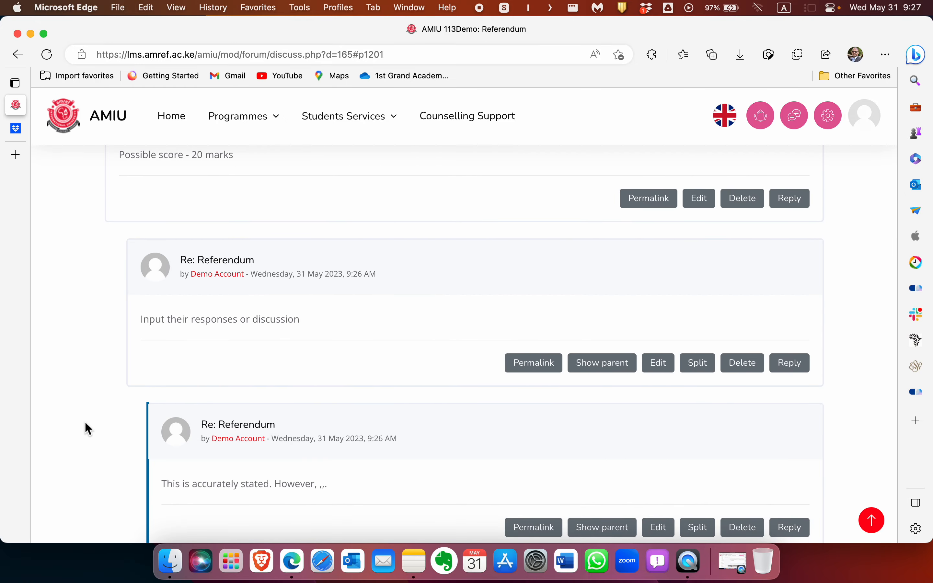
{"action": "scroll", "coordinate": [87, 435], "scroll_direction": "down", "scroll_amount": 2}
{"action": "scroll", "coordinate": [90, 432], "scroll_direction": "down", "scroll_amount": 2}
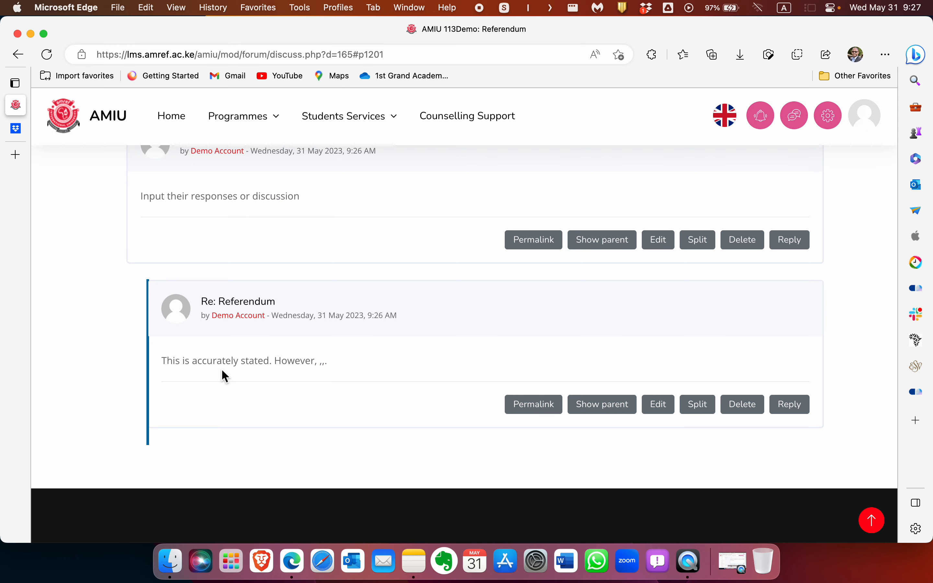
{"action": "scroll", "coordinate": [222, 370], "scroll_direction": "up", "scroll_amount": 5}
{"action": "scroll", "coordinate": [223, 370], "scroll_direction": "up", "scroll_amount": 10}
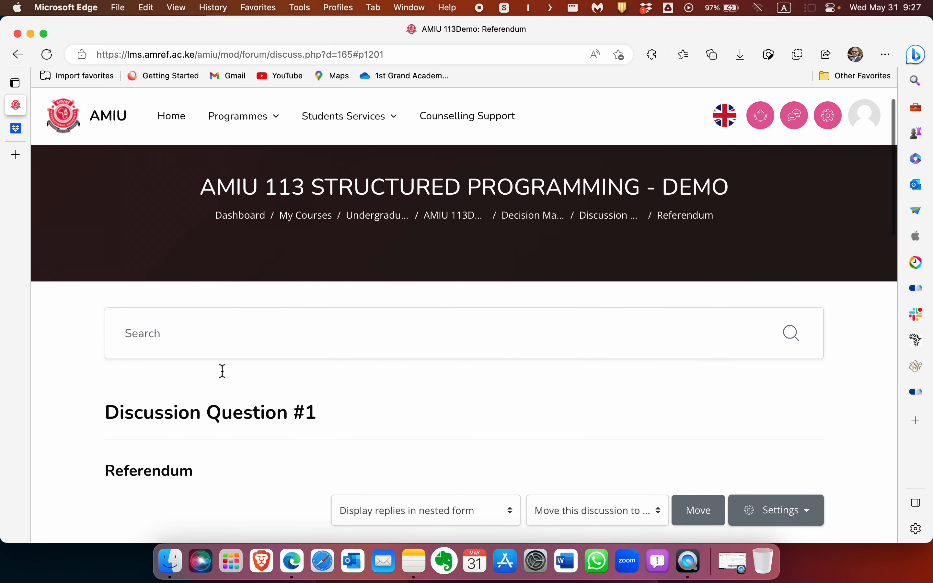